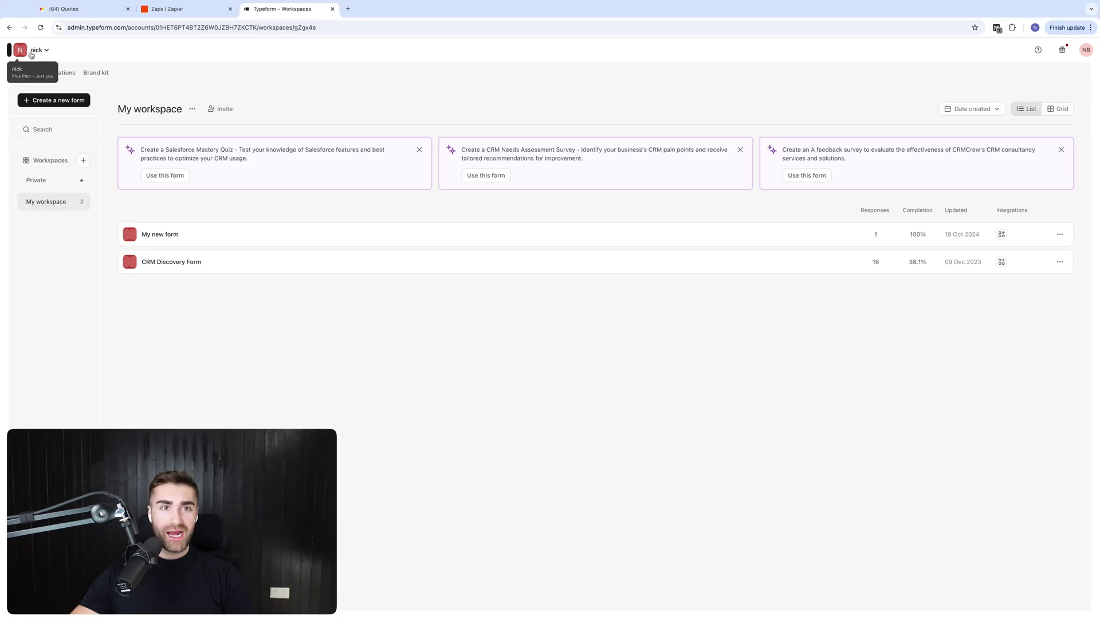
Review the monday.com Quotes board, then return to the Typeform workspace listing My new form
left_click(92, 8)
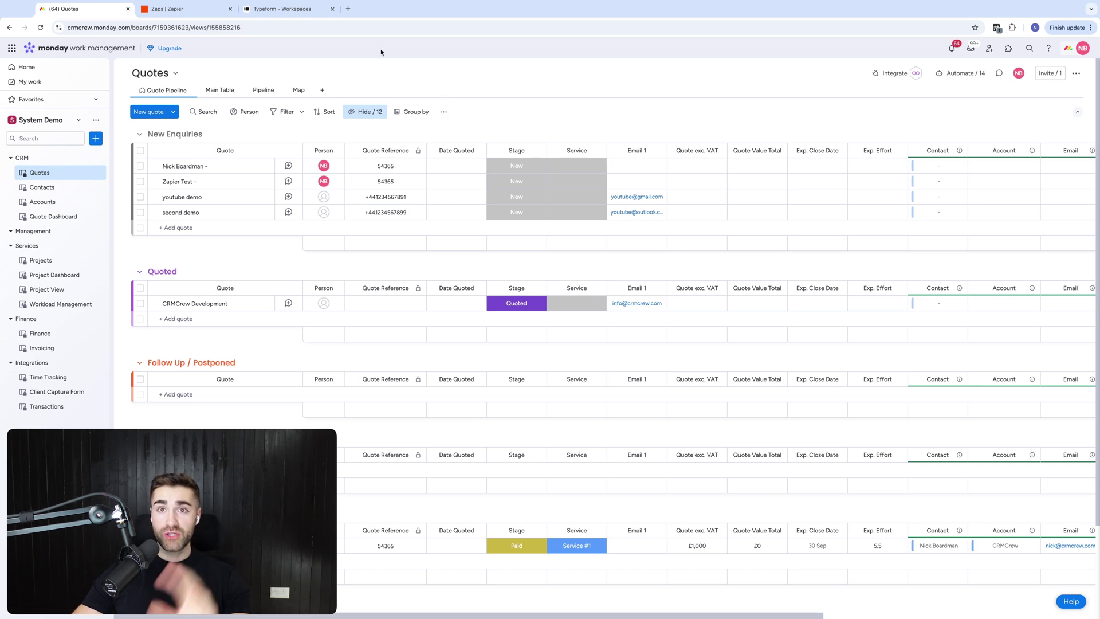
left_click(281, 8)
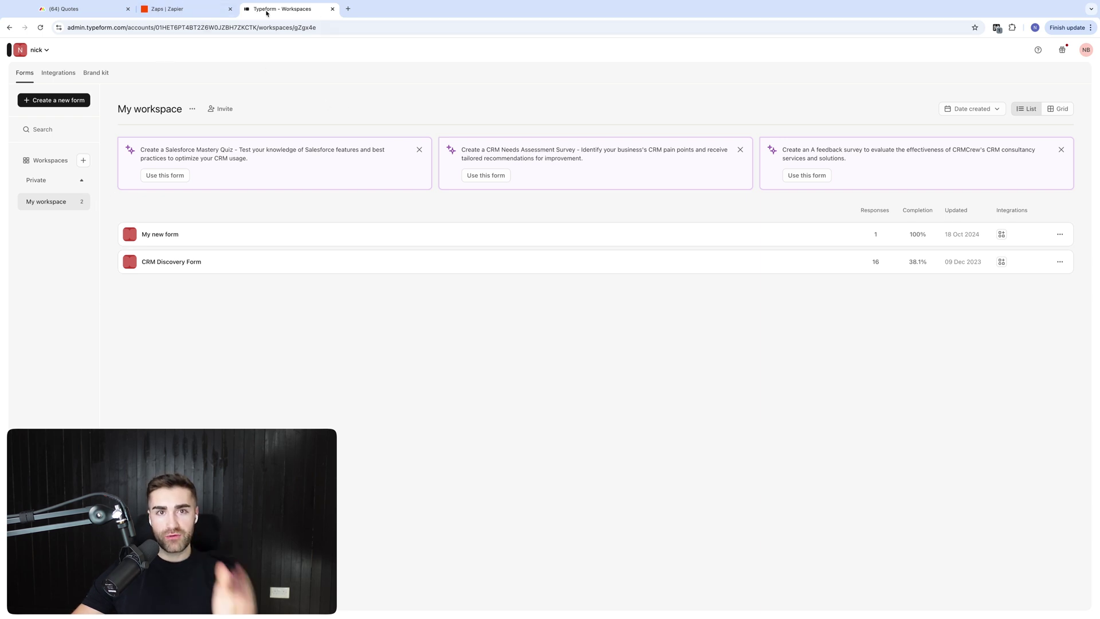
Open My new form, look over its logic, and copy its public share link
left_click(158, 235)
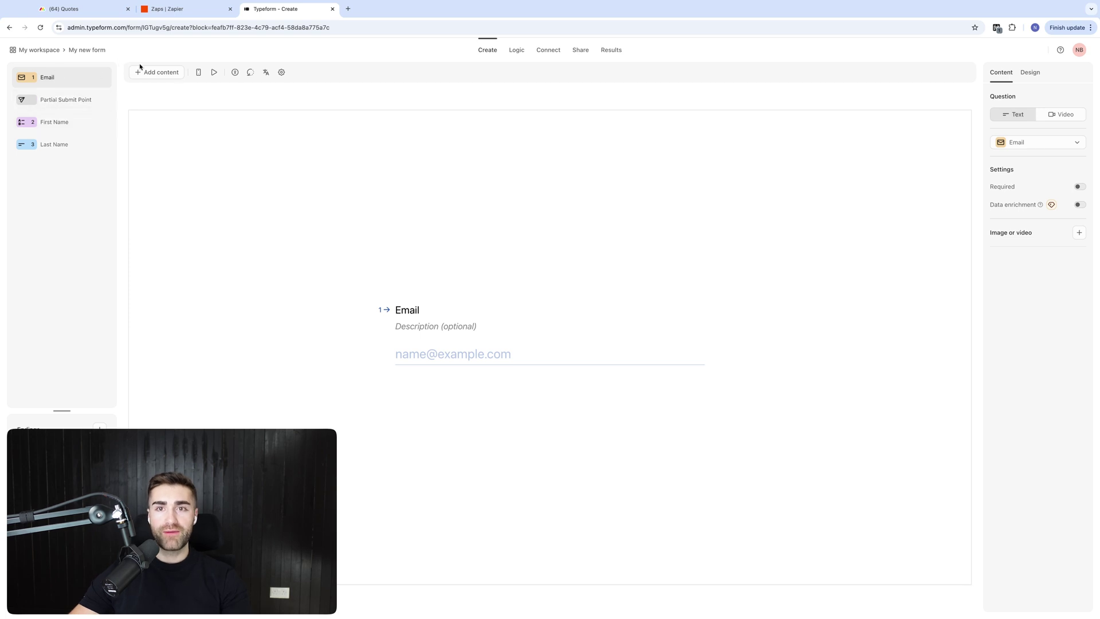
left_click(517, 50)
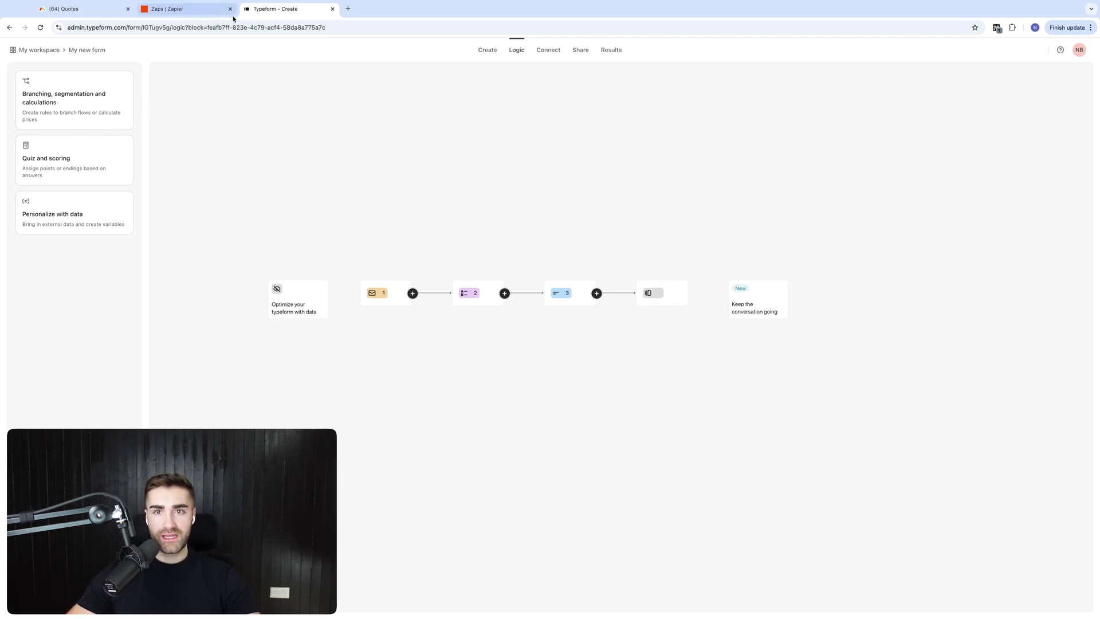
left_click(582, 49)
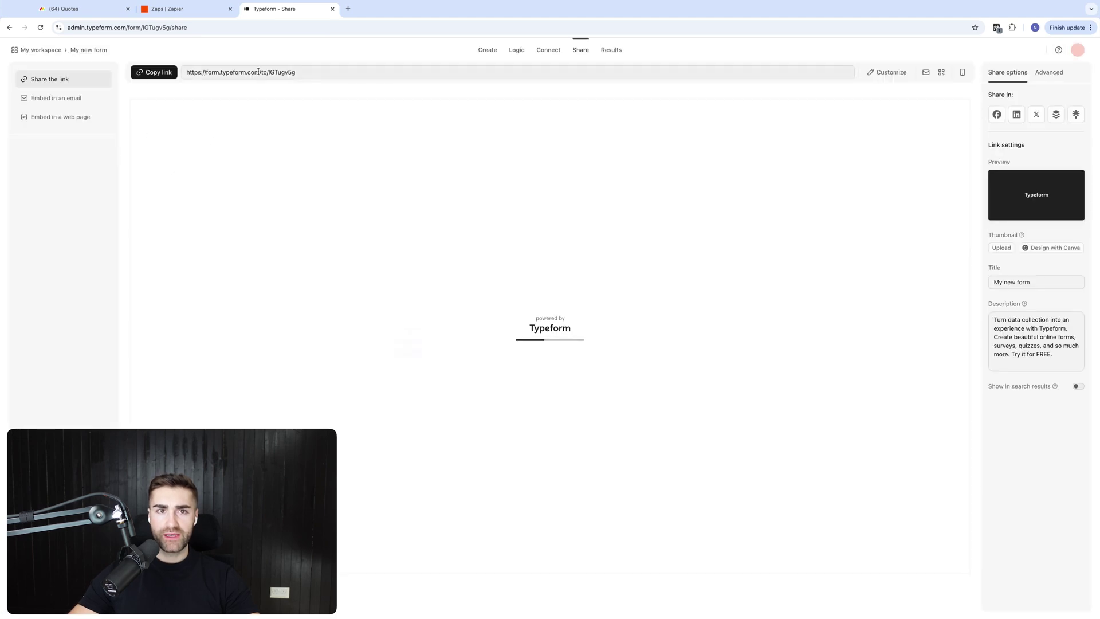
left_click(202, 77)
Load the copied link in a new browser tab to show the live form
key("super+t")
key("super+v")
key("Return")
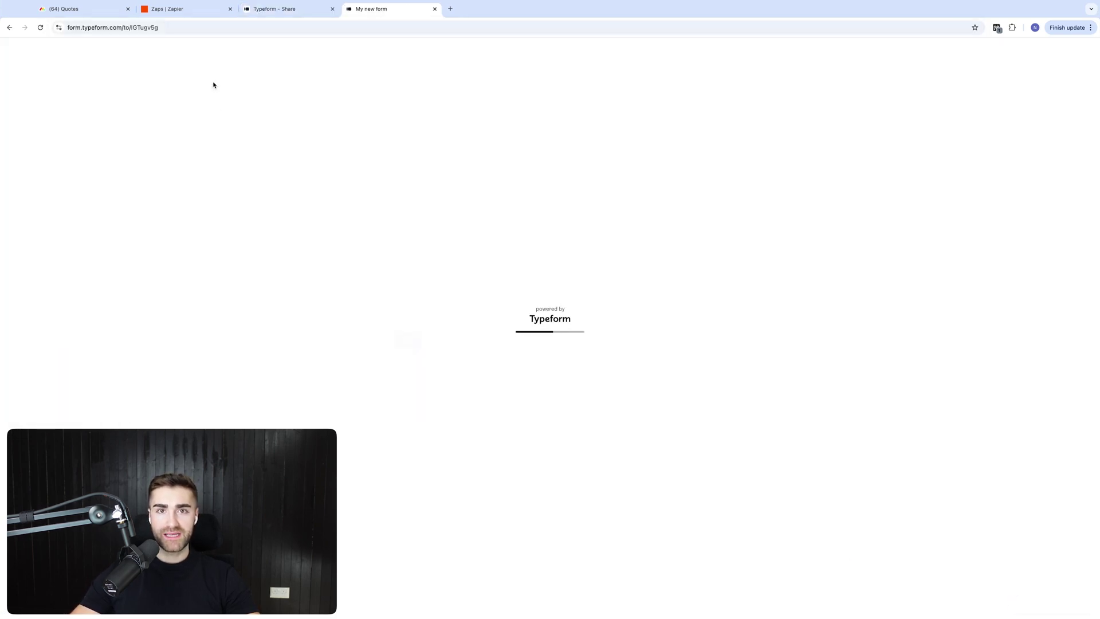
left_click(187, 9)
left_click(287, 9)
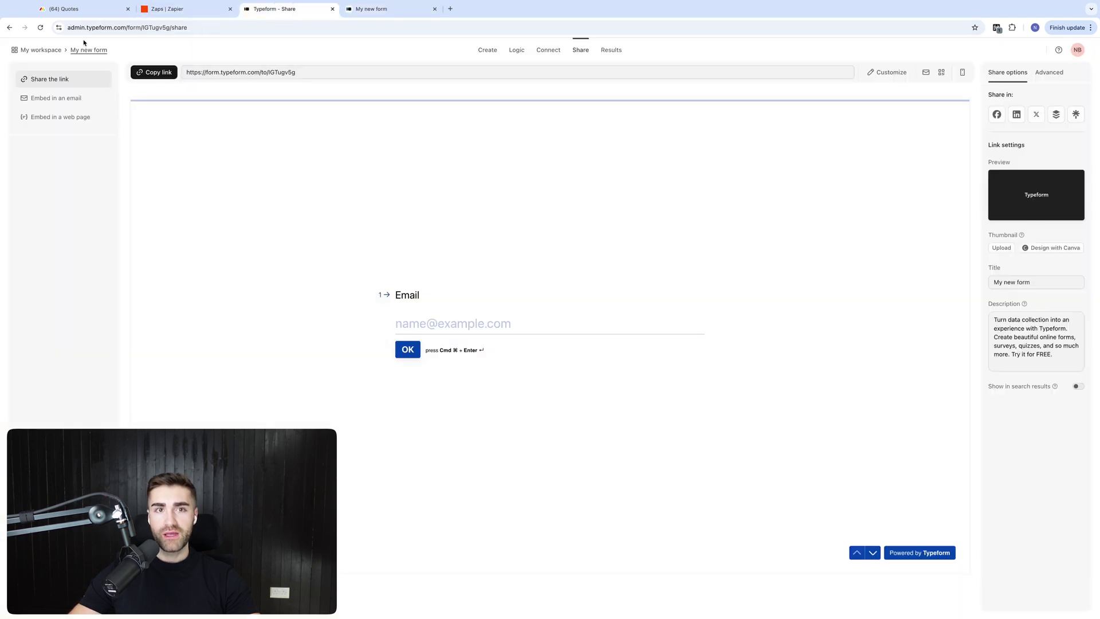
left_click(161, 9)
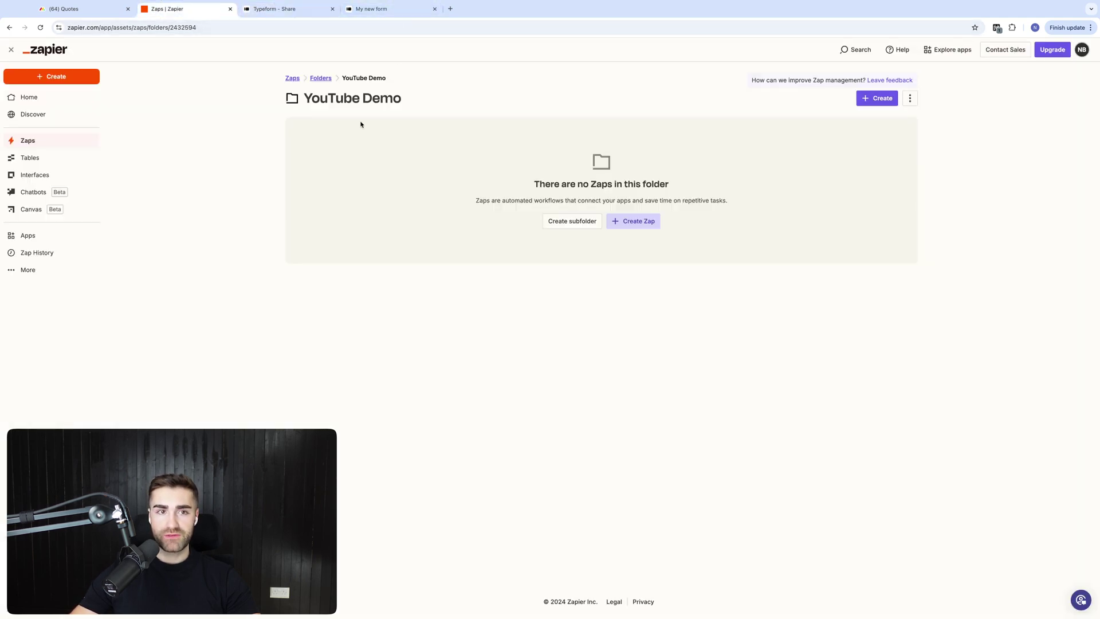
left_click(371, 8)
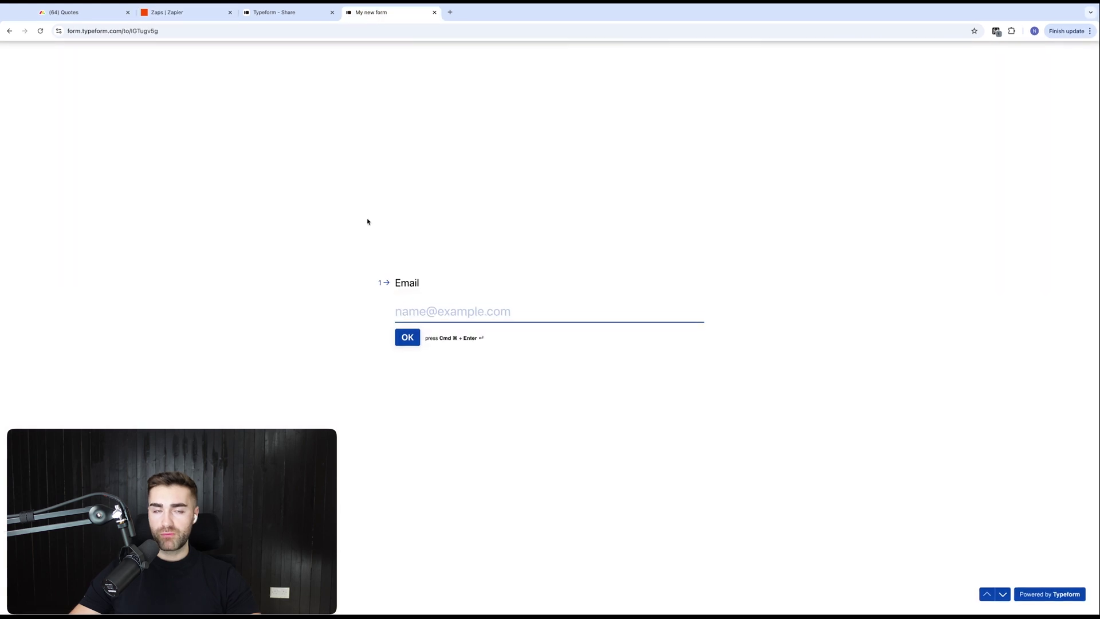
Create a new zap in the Zapier YouTube Demo folder
left_click(179, 15)
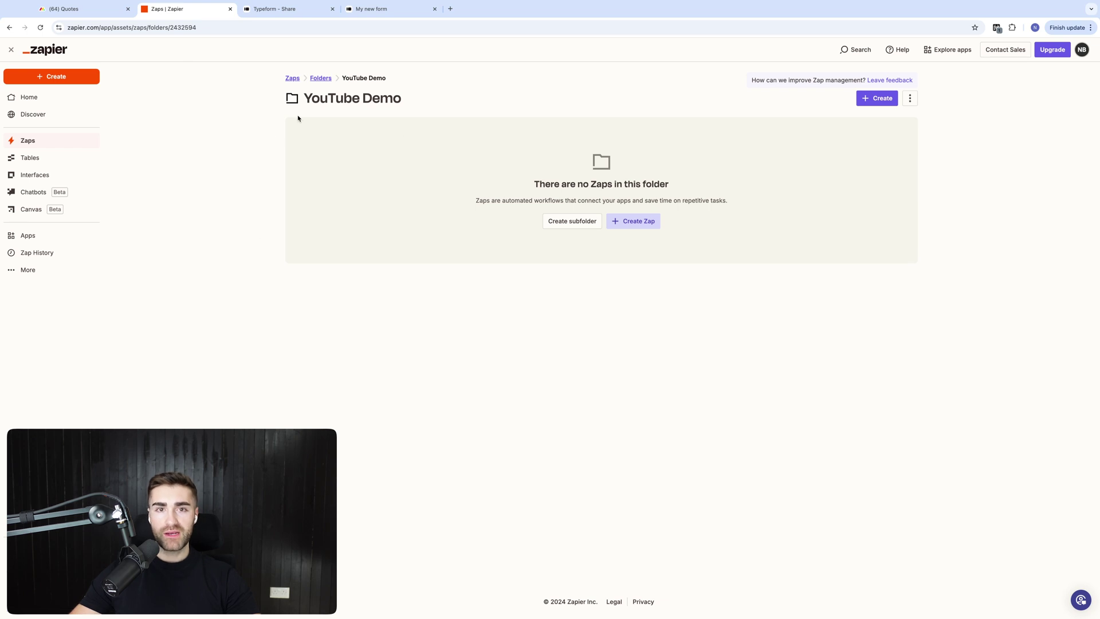
left_click(876, 98)
left_click(855, 118)
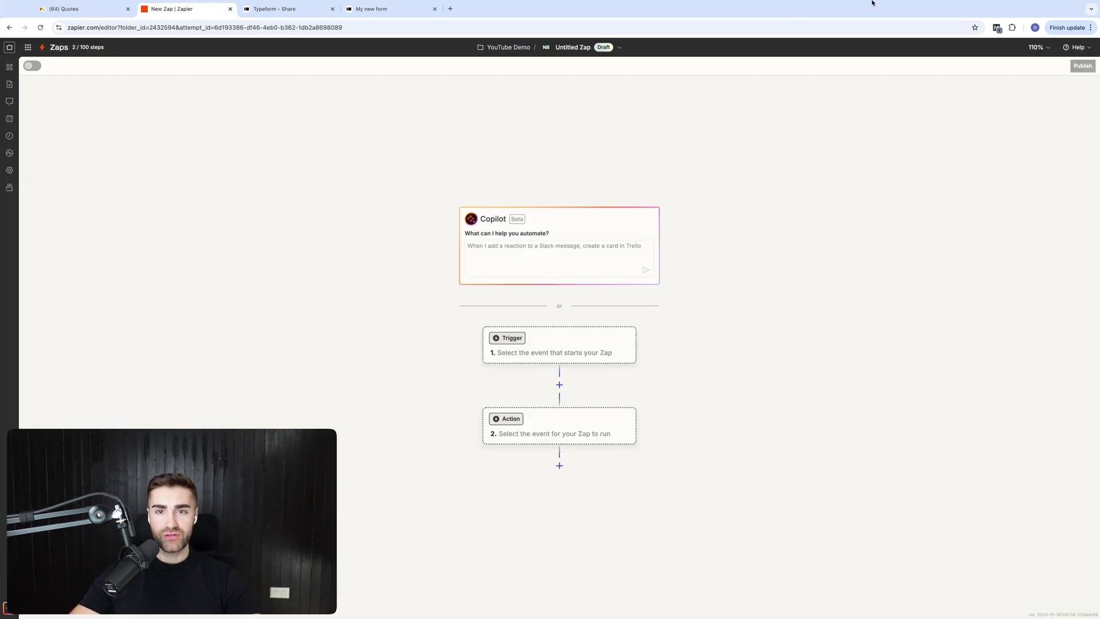
Make Typeform the trigger app, check the connected account, and list its trigger events
left_click(477, 243)
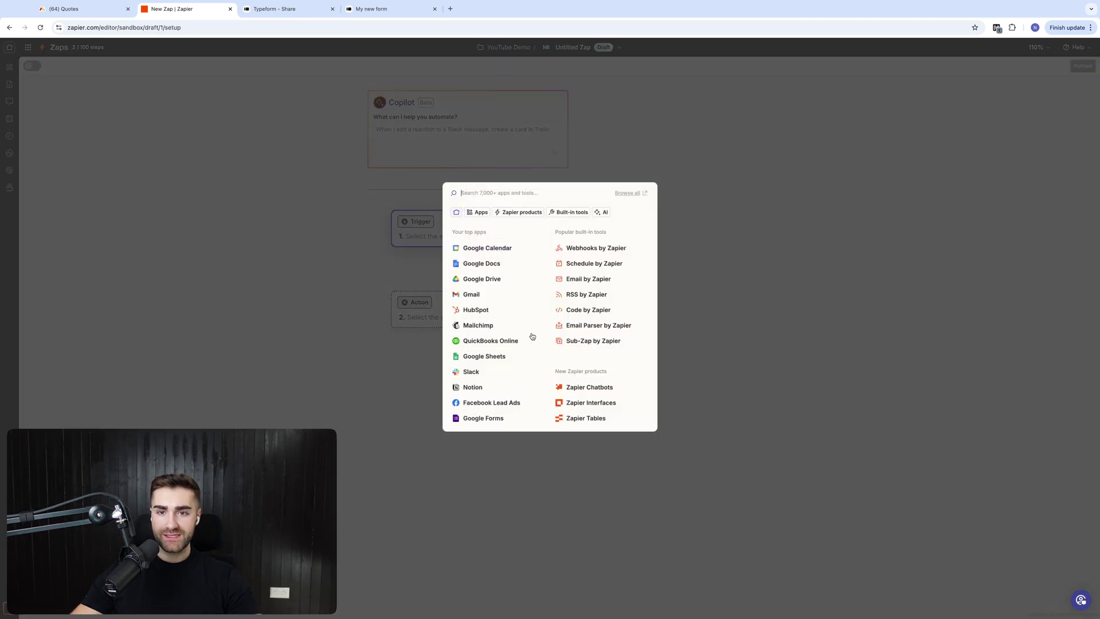
type("ty")
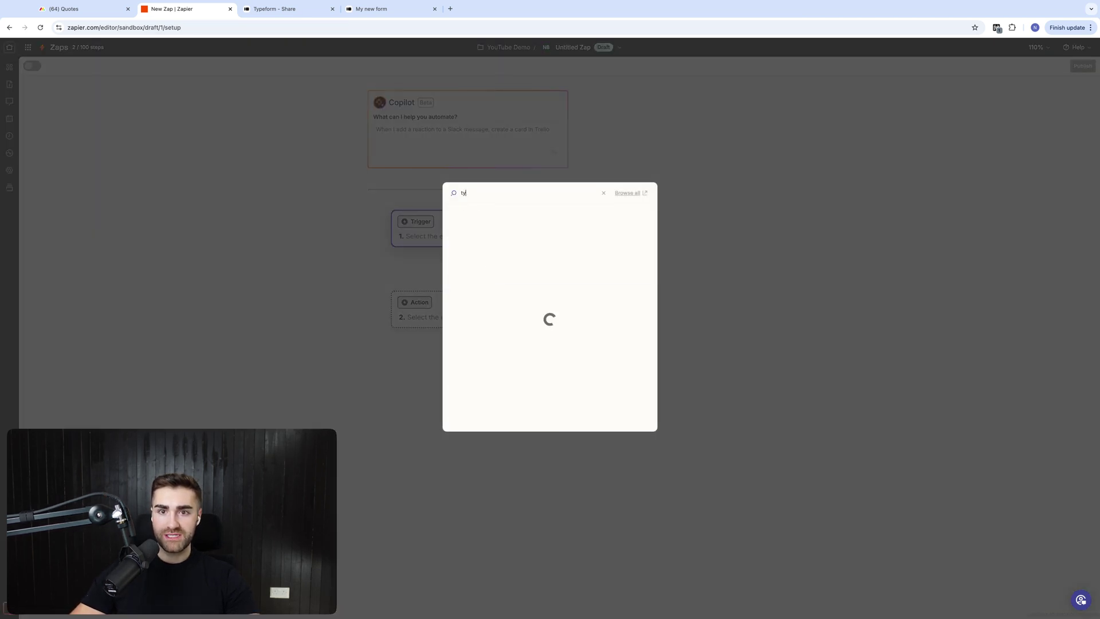
type("peform")
left_click(499, 215)
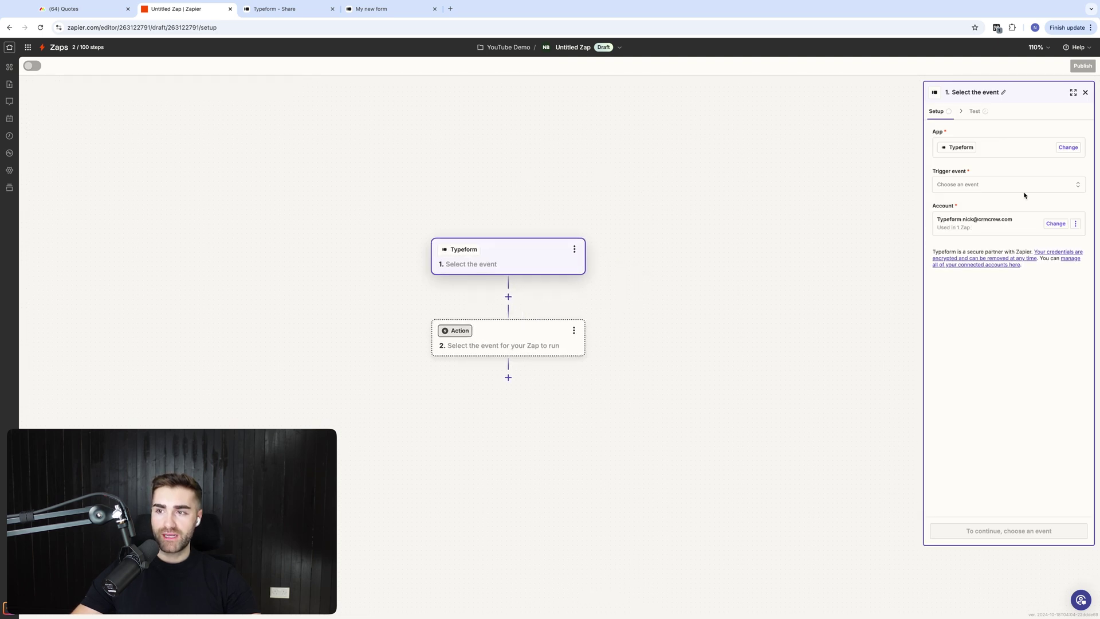
left_click(998, 232)
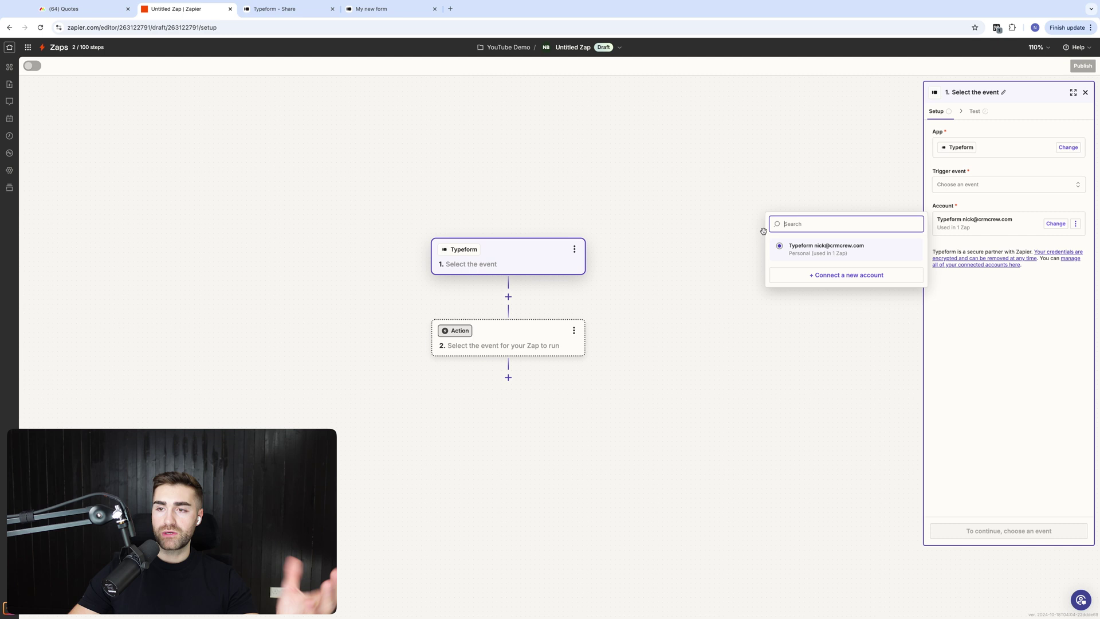
left_click(729, 188)
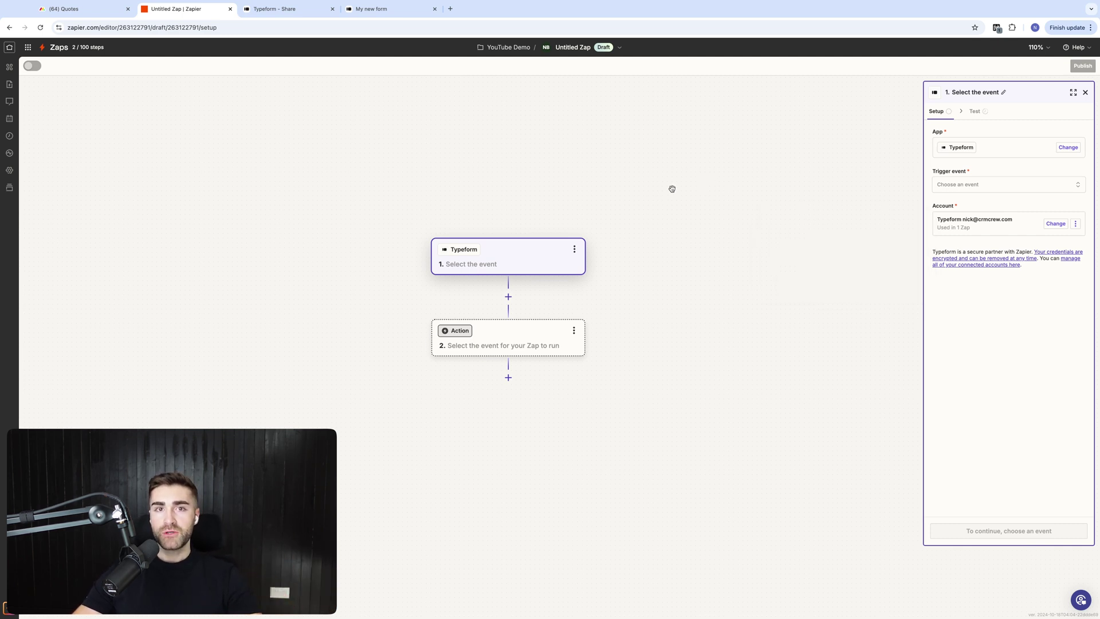
left_click(1003, 186)
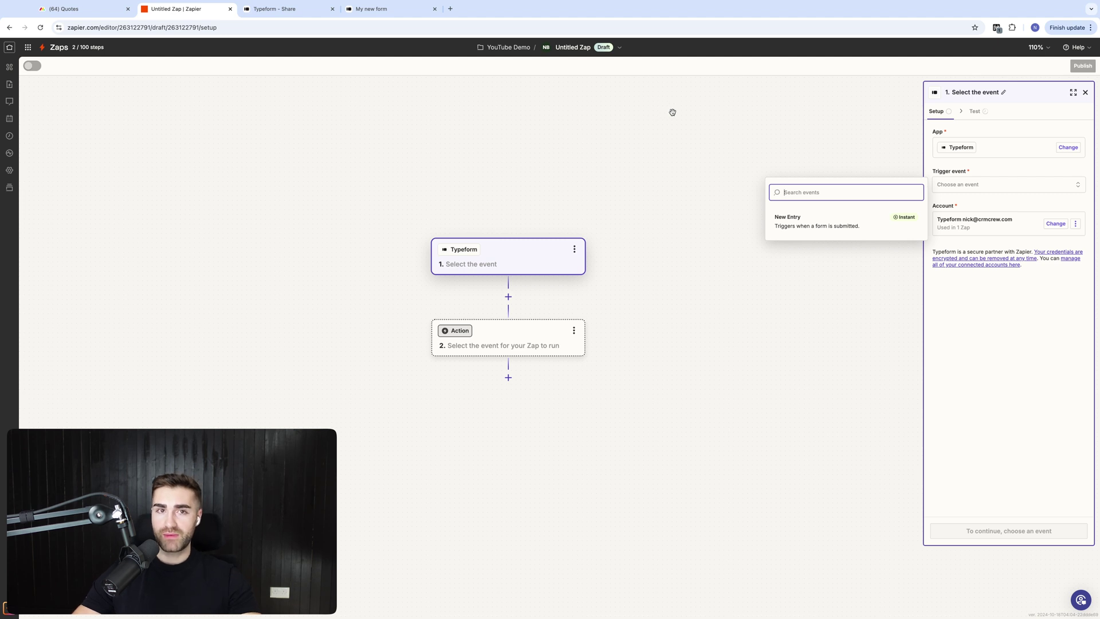
Use New Entry as the trigger event, watch My new form, and continue to the Test stage
left_click(824, 230)
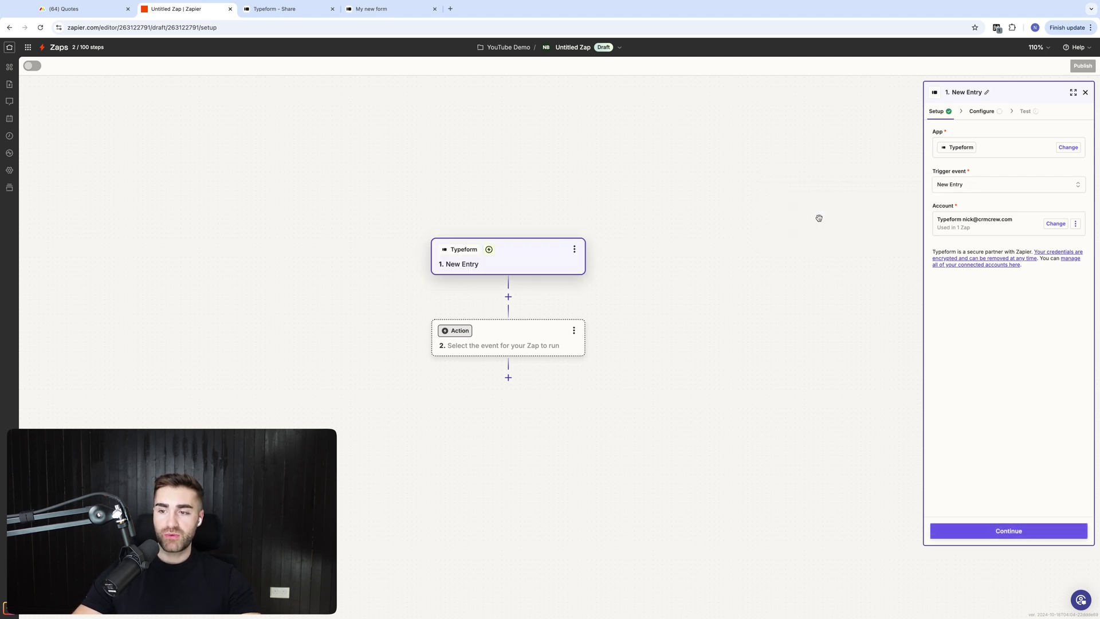
left_click(997, 531)
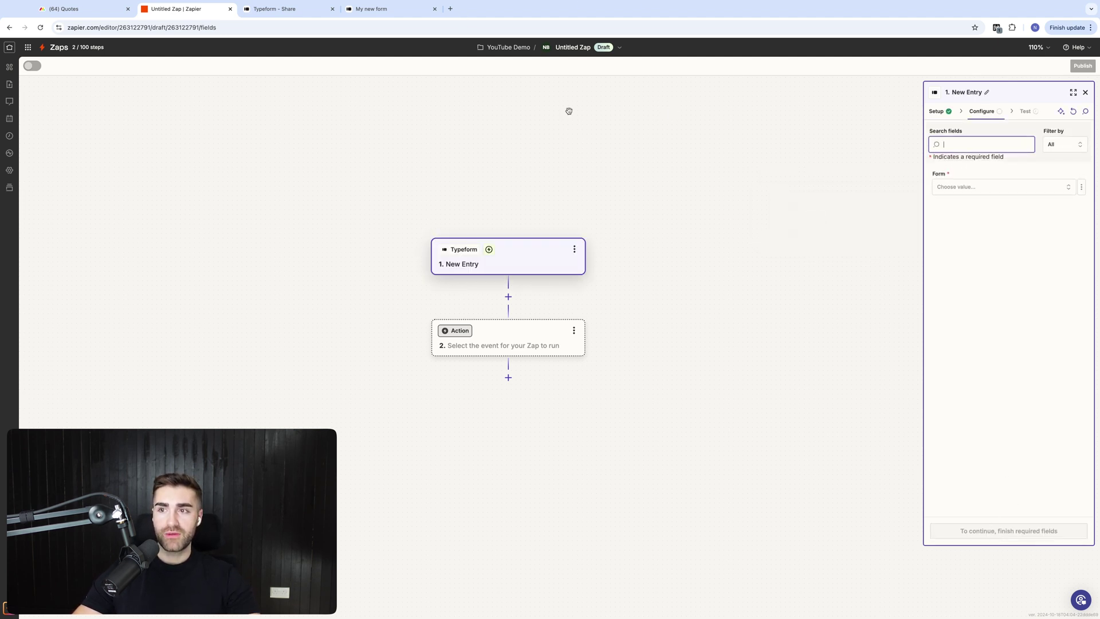
left_click(981, 186)
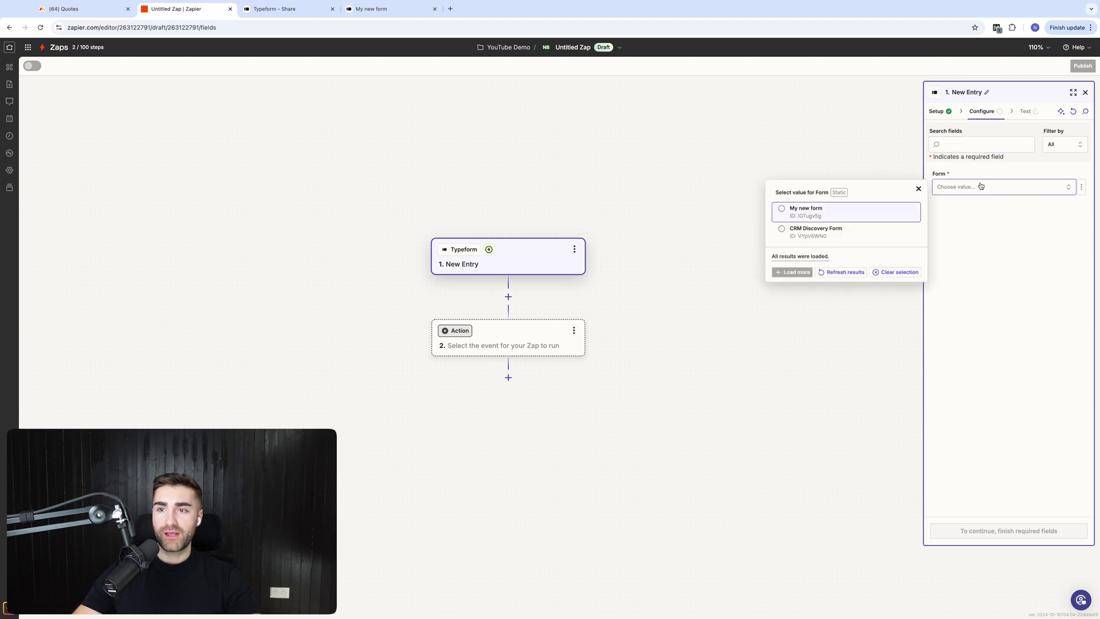
left_click(953, 188)
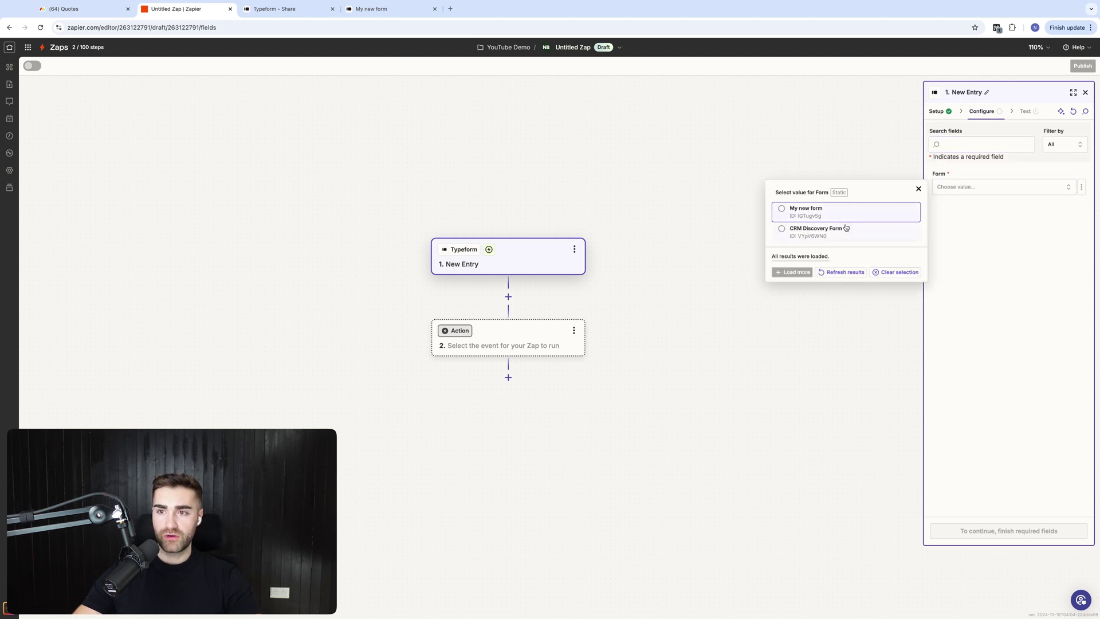
left_click(829, 218)
left_click(1006, 187)
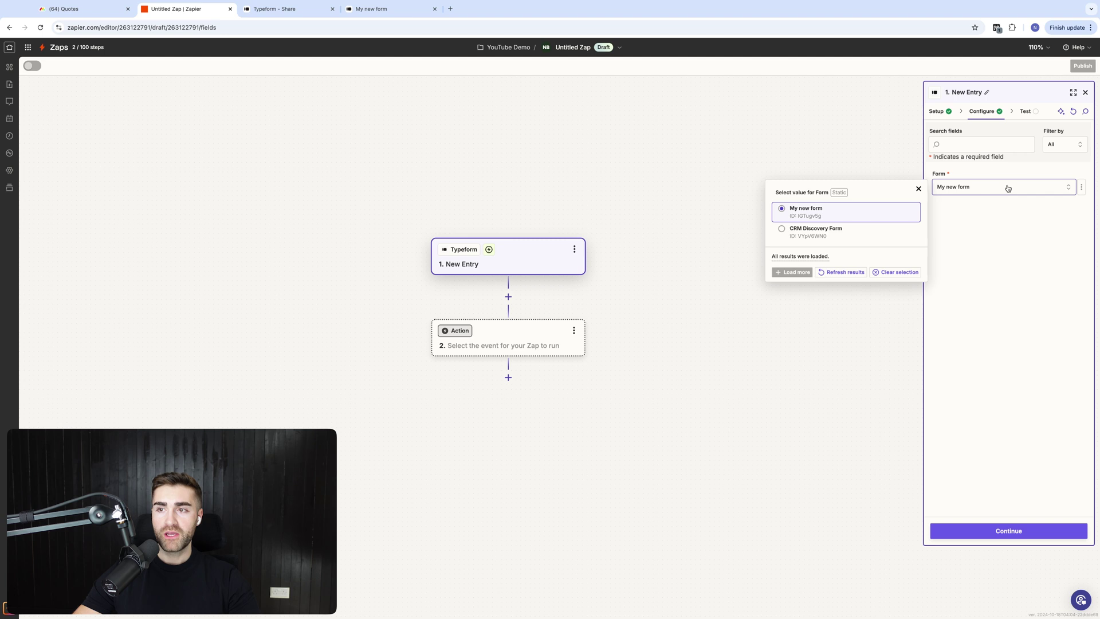
left_click(1008, 188)
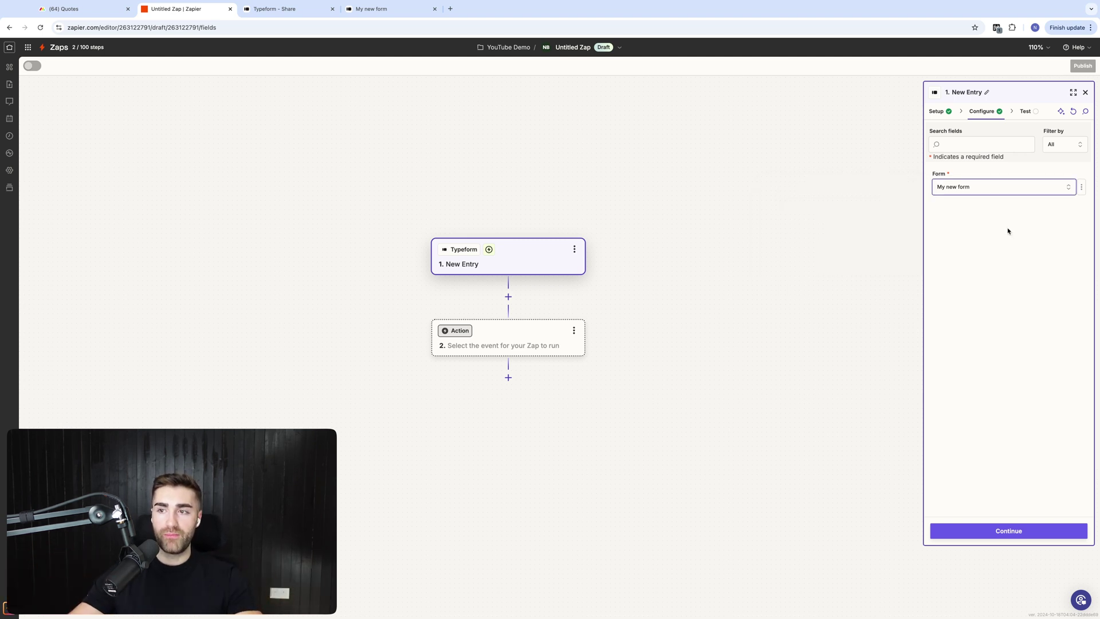
left_click(983, 531)
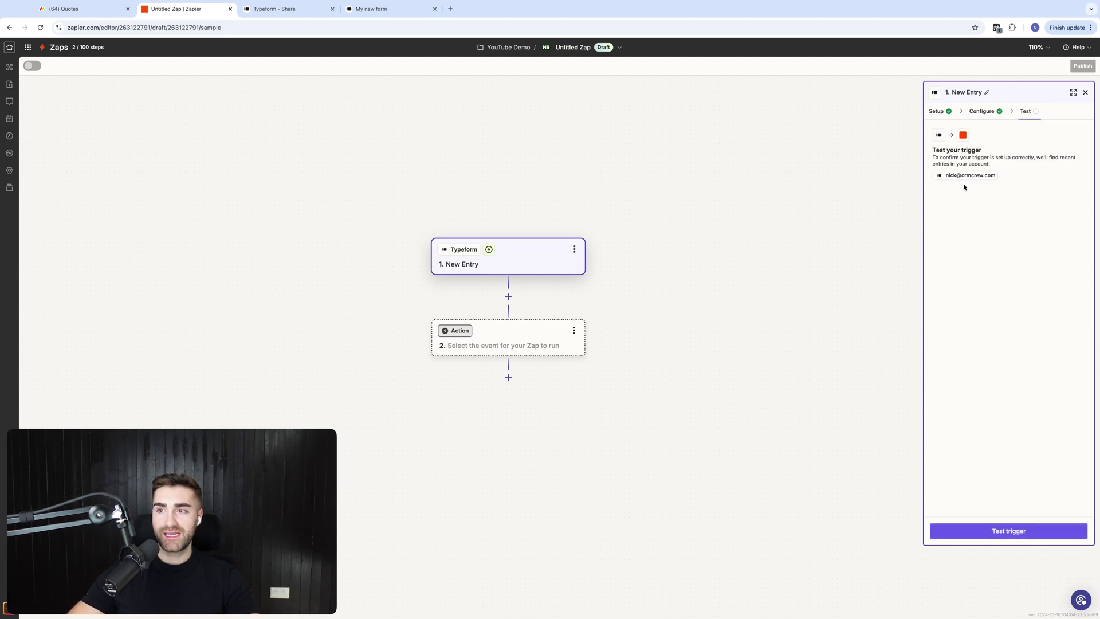
Enter a test email address as the live form's Email answer
left_click(373, 8)
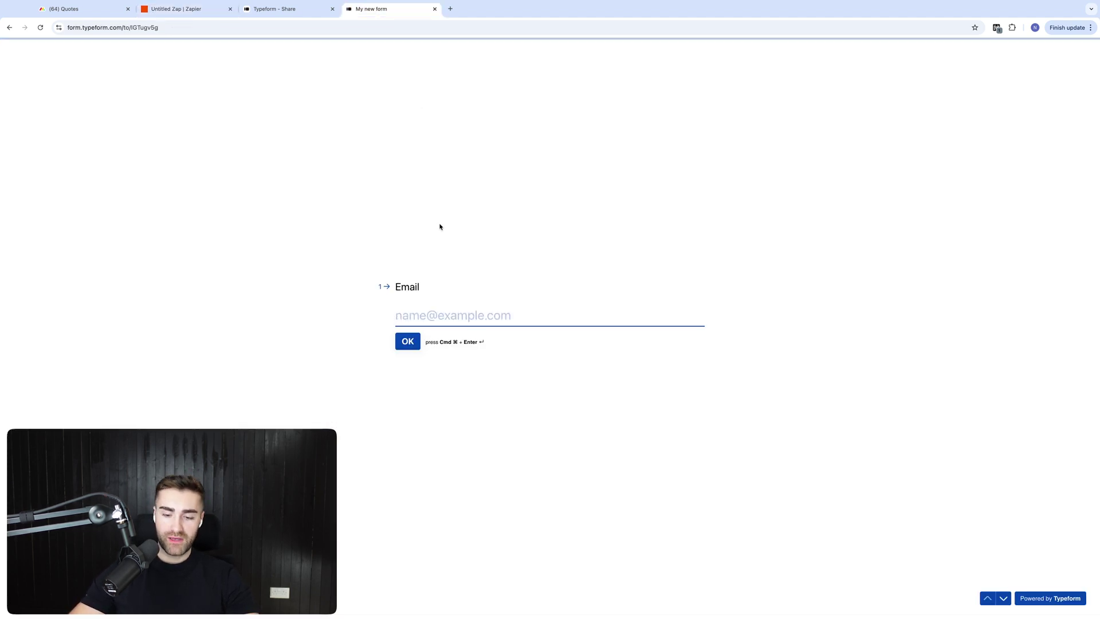
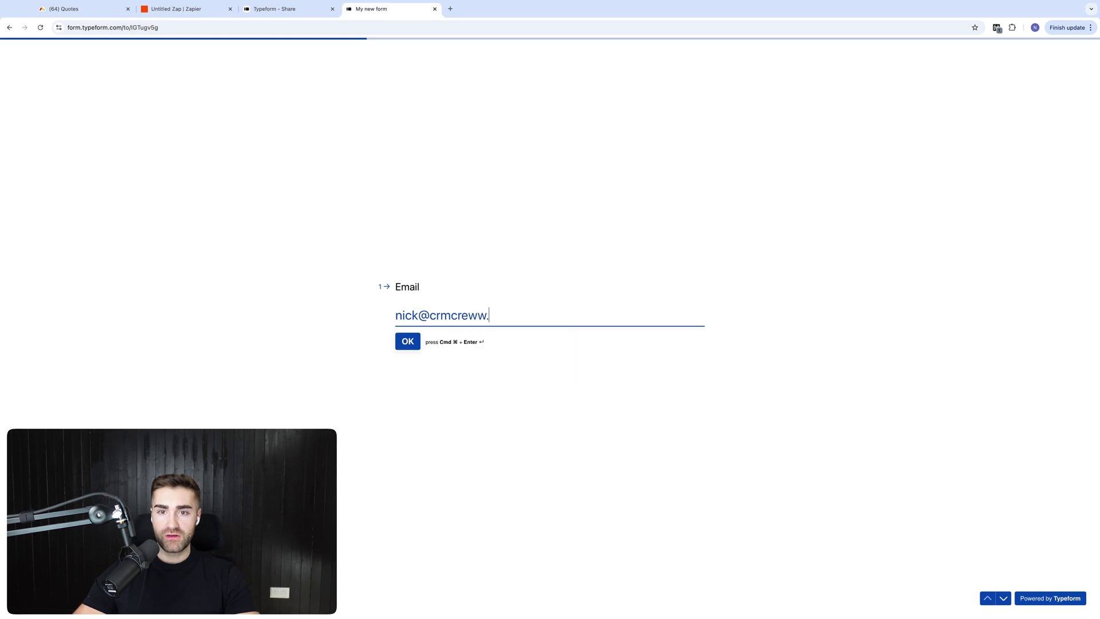
key("super+BackSpace")
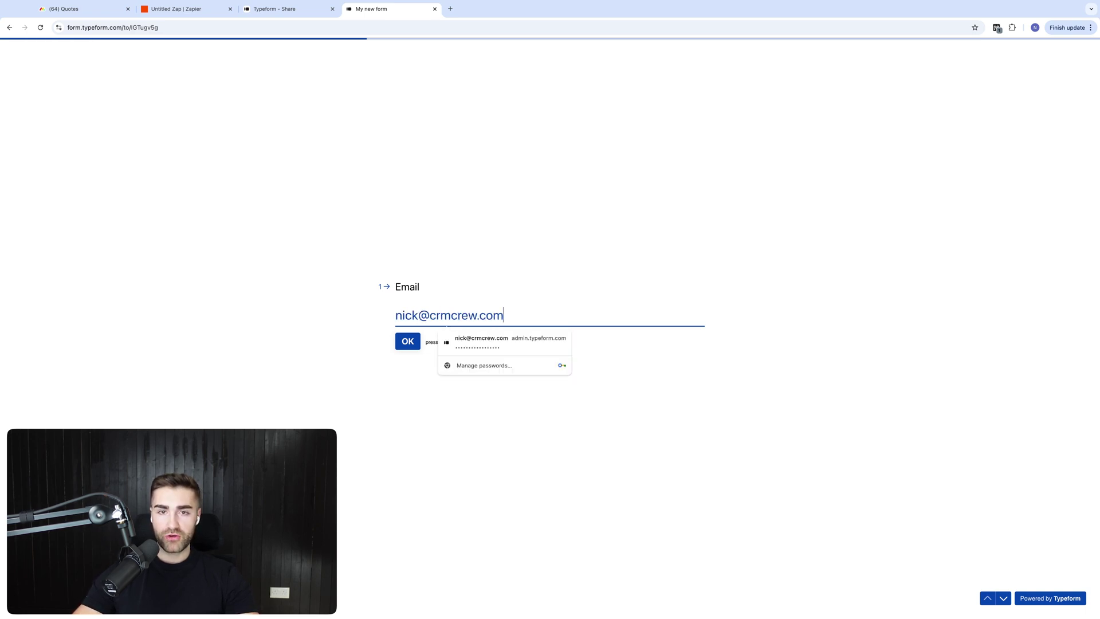
left_click(401, 344)
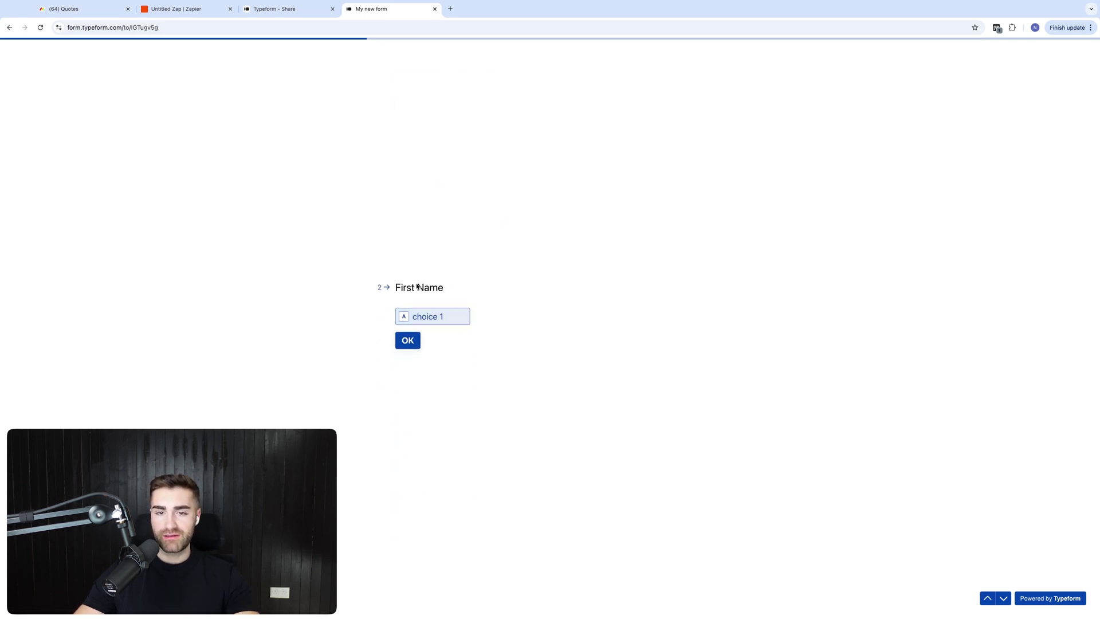
Answer First Name with choice 1, fill in the last name, and submit the form
left_click(442, 317)
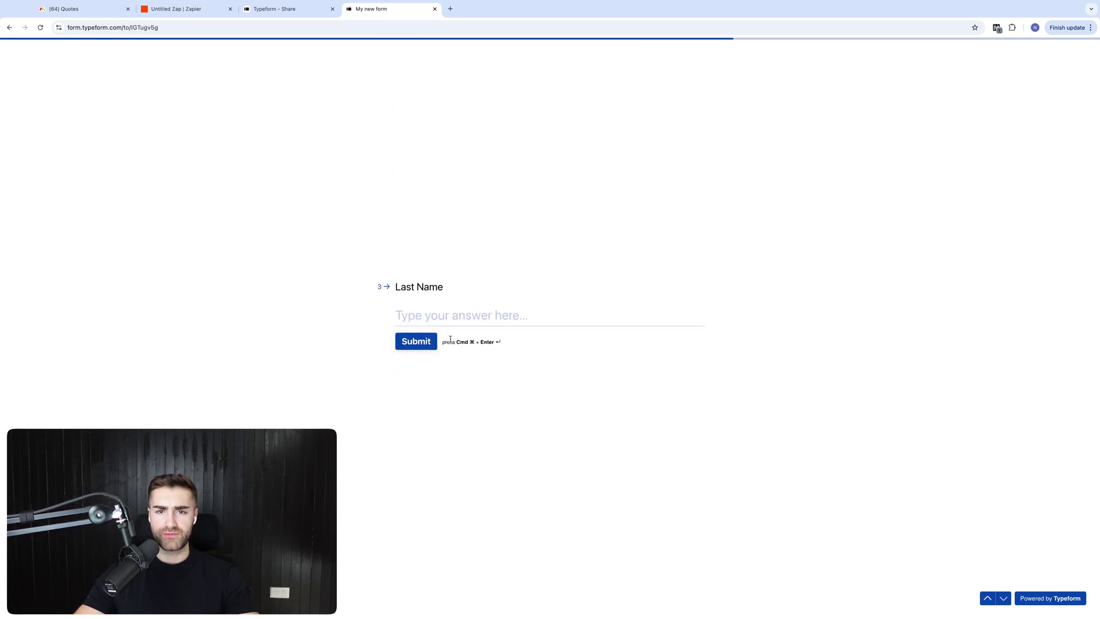
type("boardman")
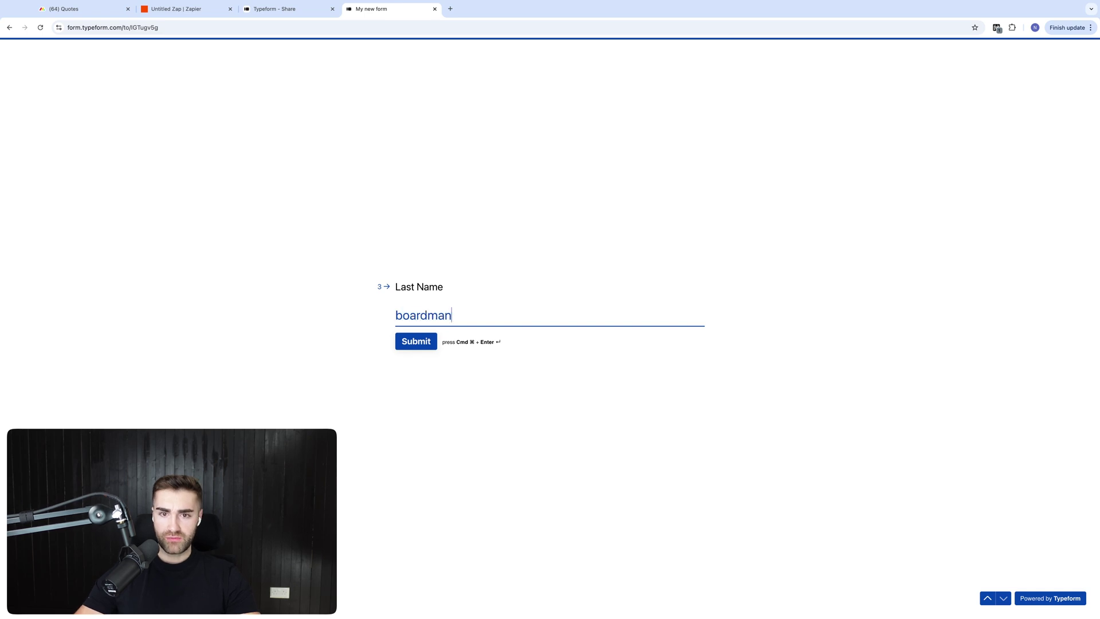
left_click(413, 339)
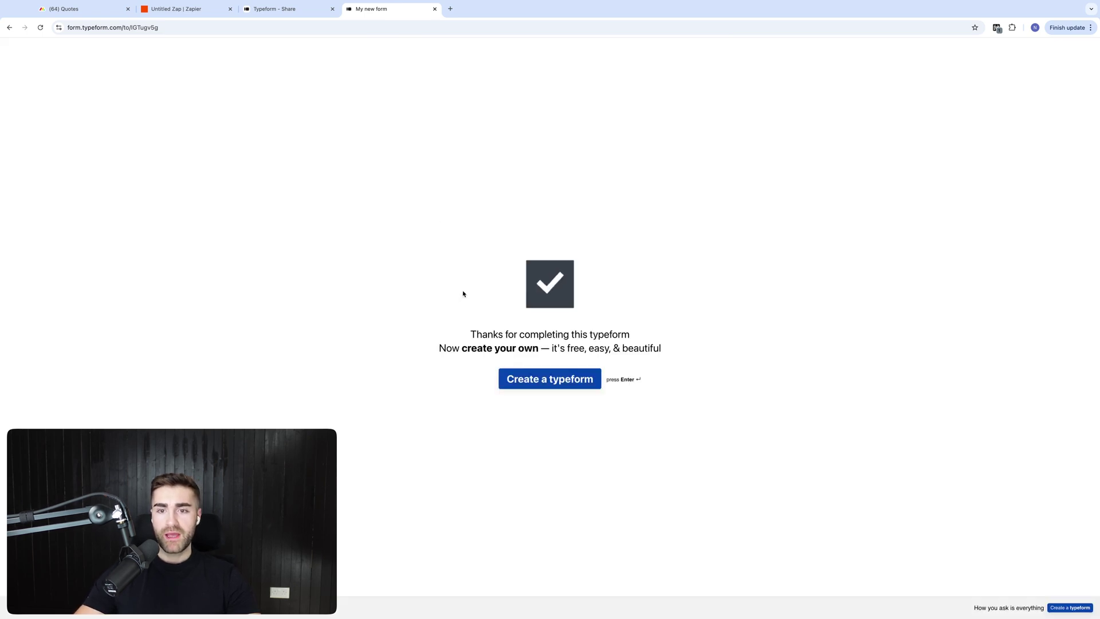
left_click(169, 8)
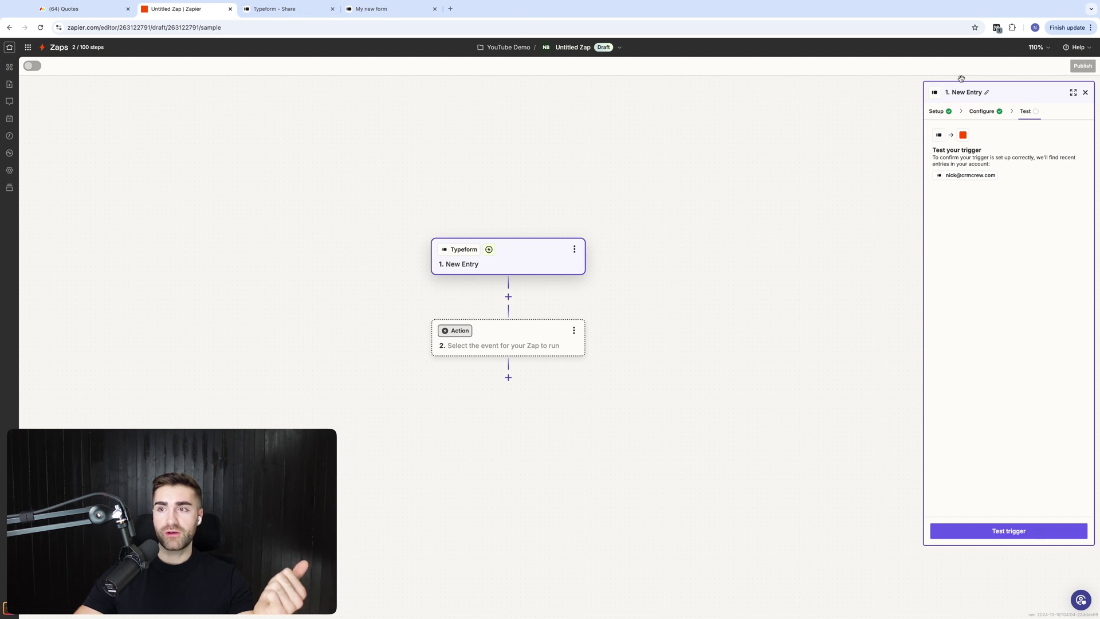
Run the trigger test and inspect Entry A's form responses, including the email value
left_click(974, 531)
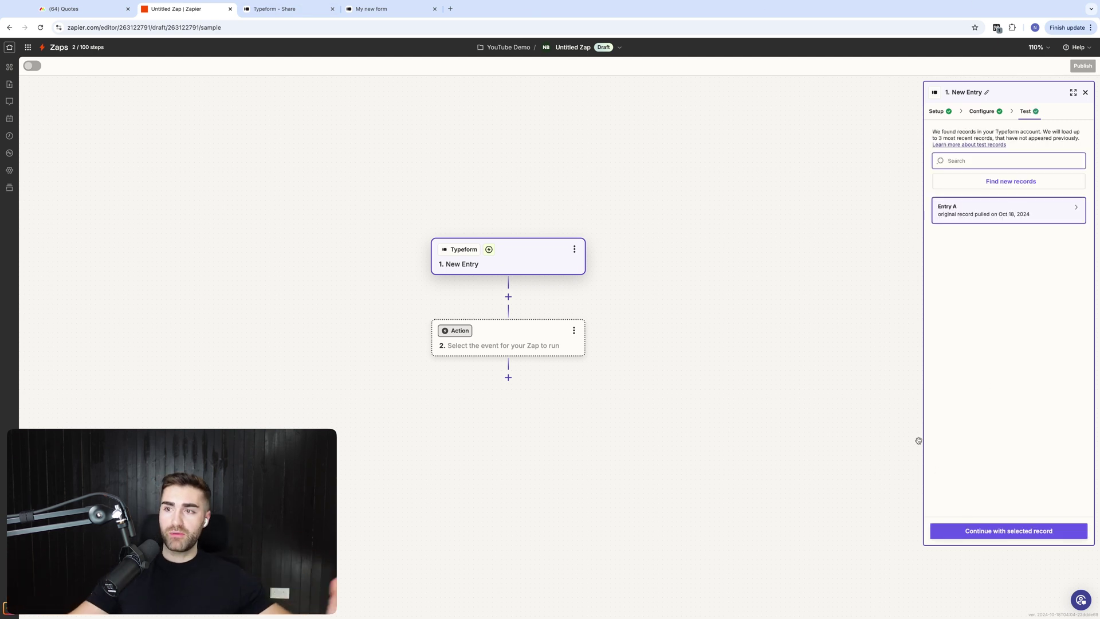
left_click(1012, 220)
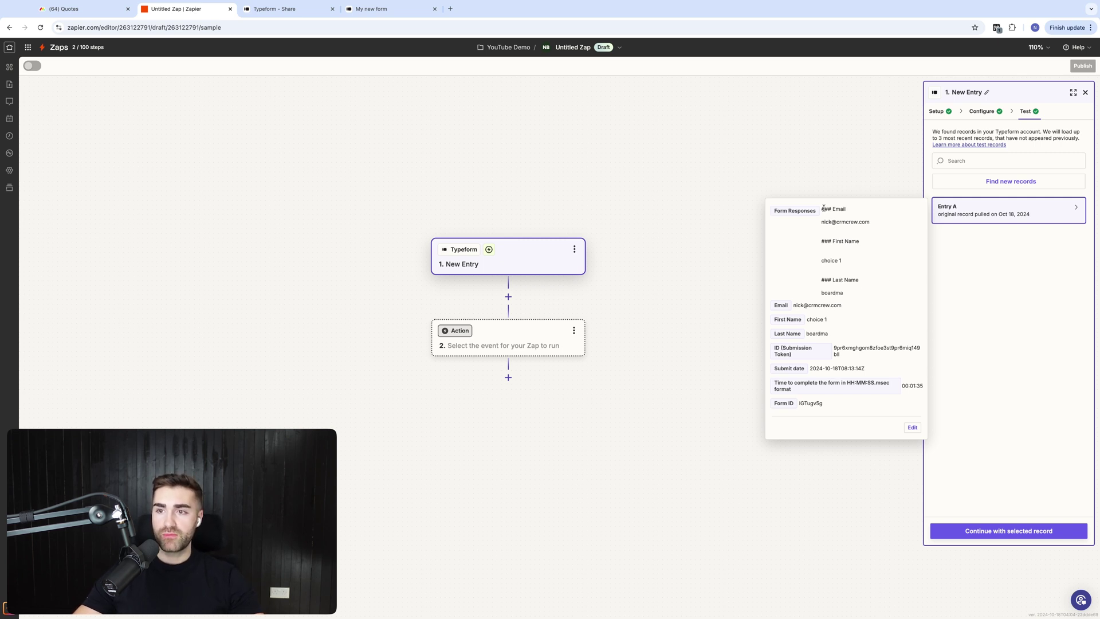
left_click_drag(823, 209, 823, 209)
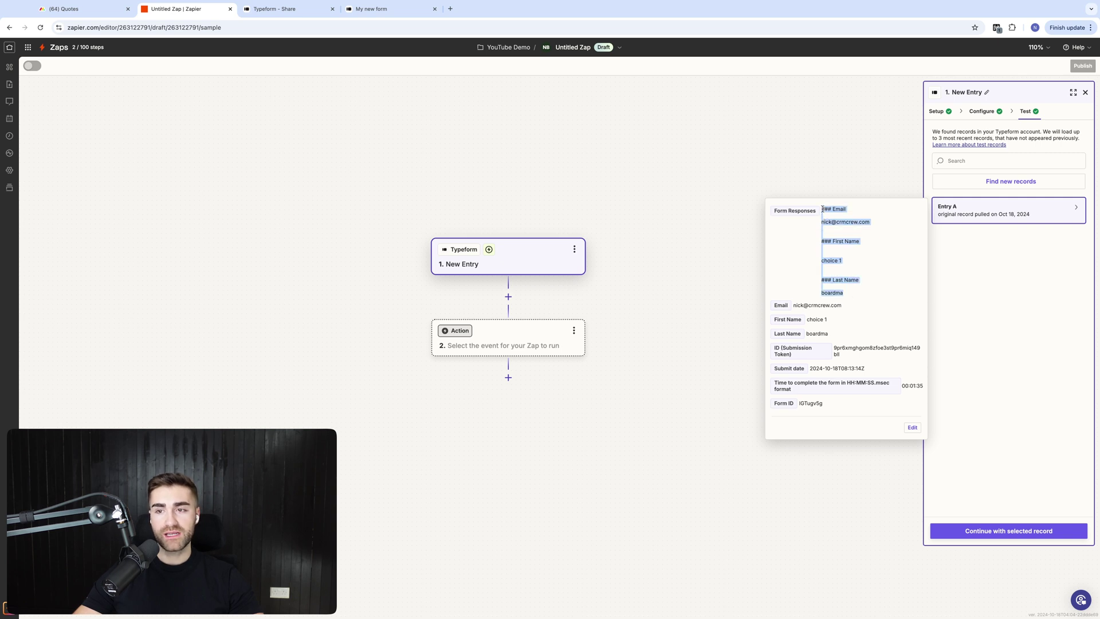
left_click(790, 308)
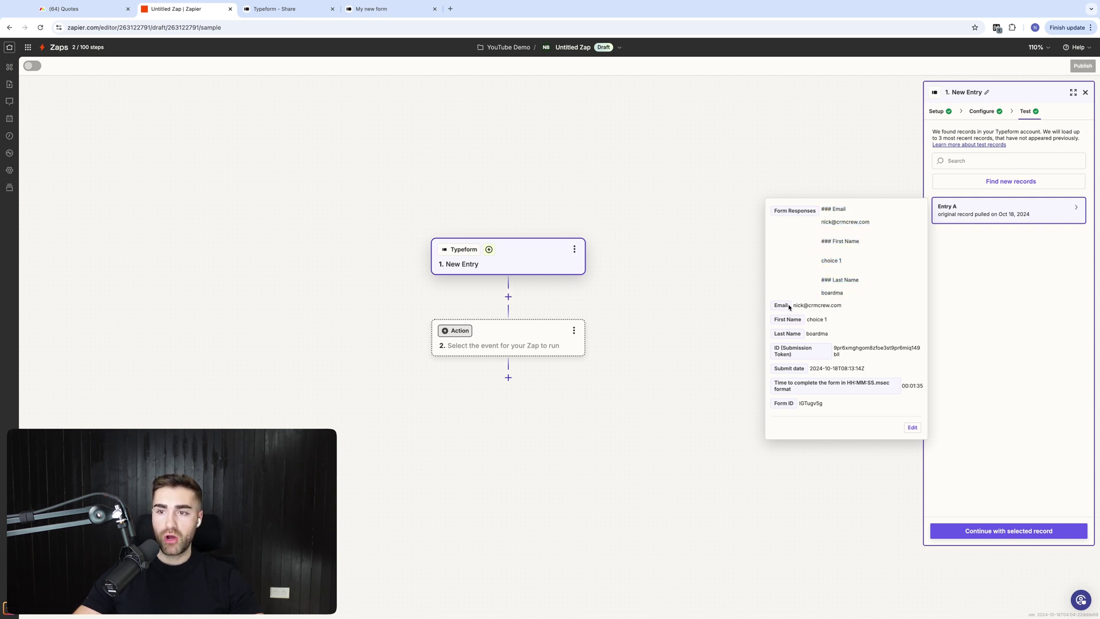
left_click_drag(794, 307, 825, 313)
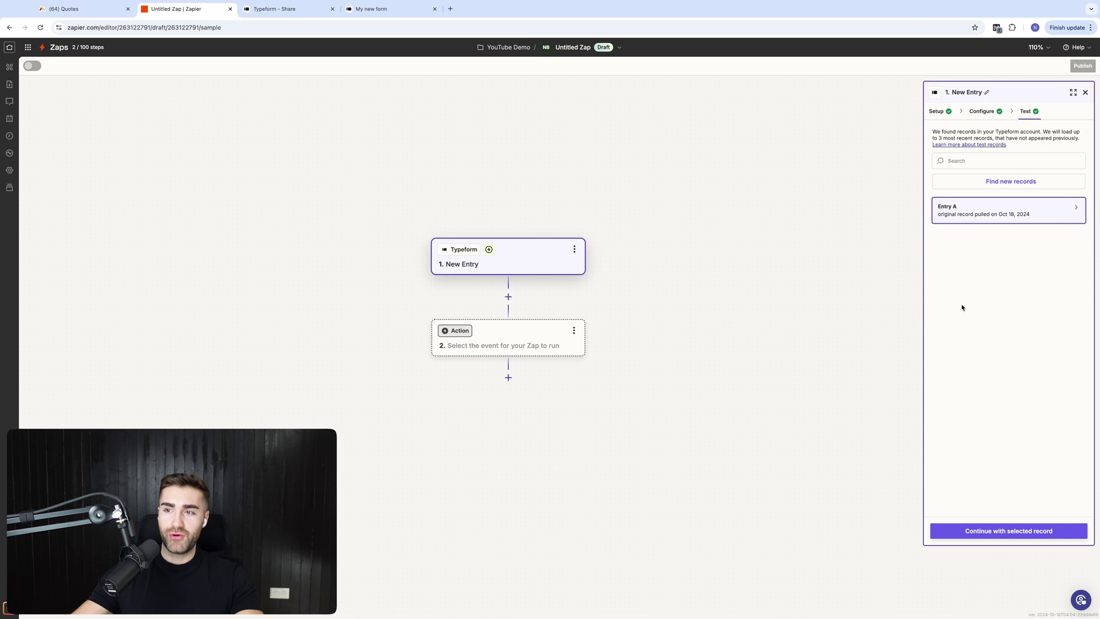
Continue with Entry A and choose monday.com as the action app
left_click(972, 535)
type("monday.com")
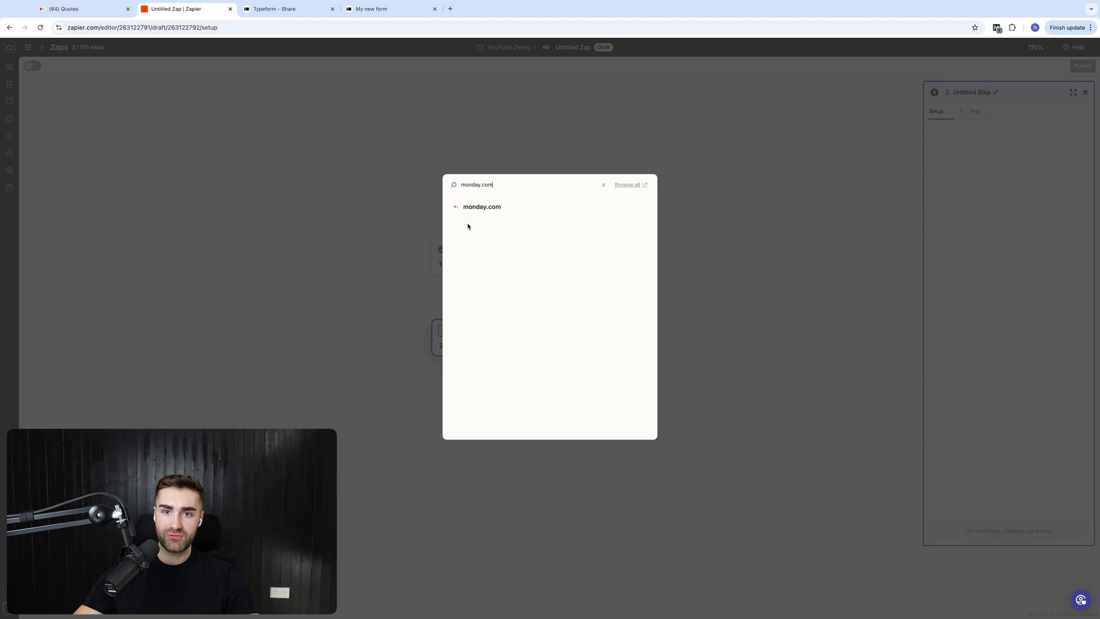
left_click(483, 214)
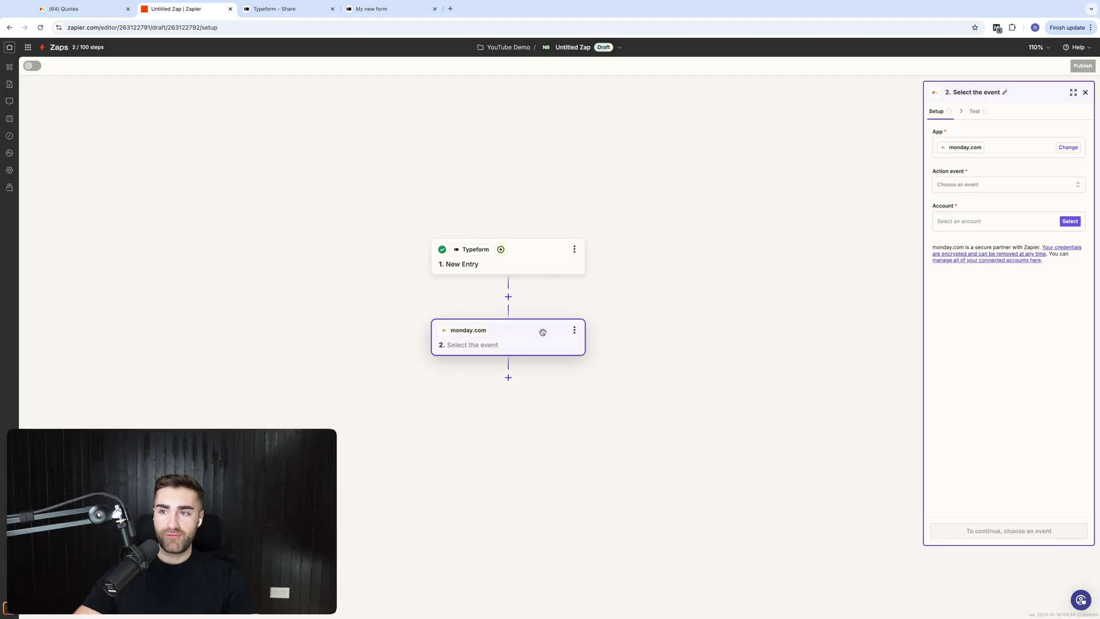
Choose Create Item as the action event and set Board ID to Quotes
left_click(1030, 187)
type("create ")
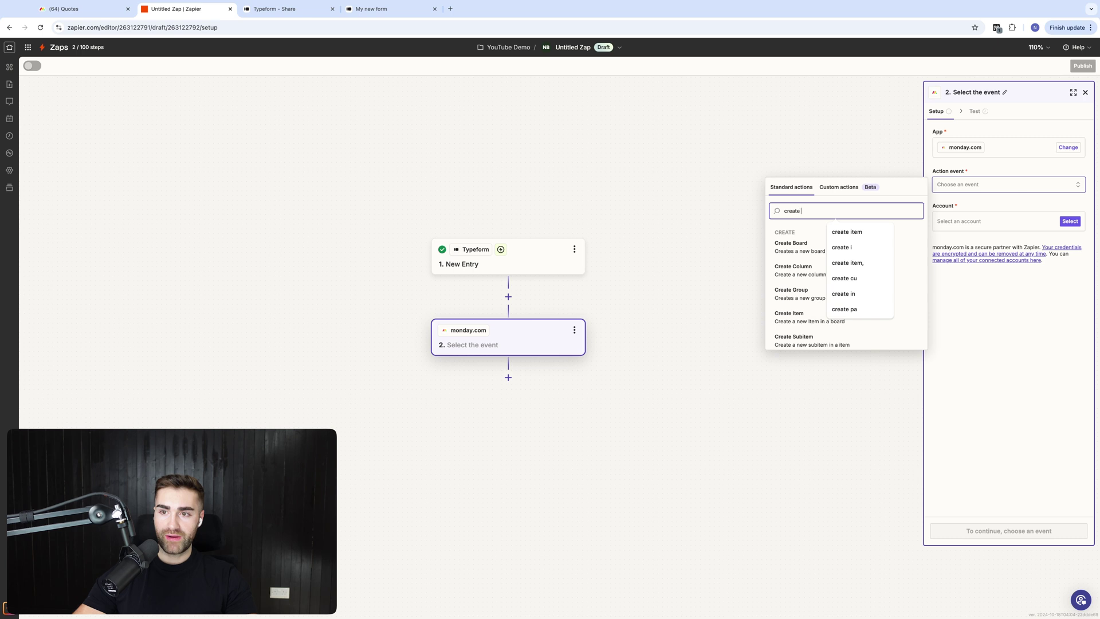
type("item")
left_click(894, 240)
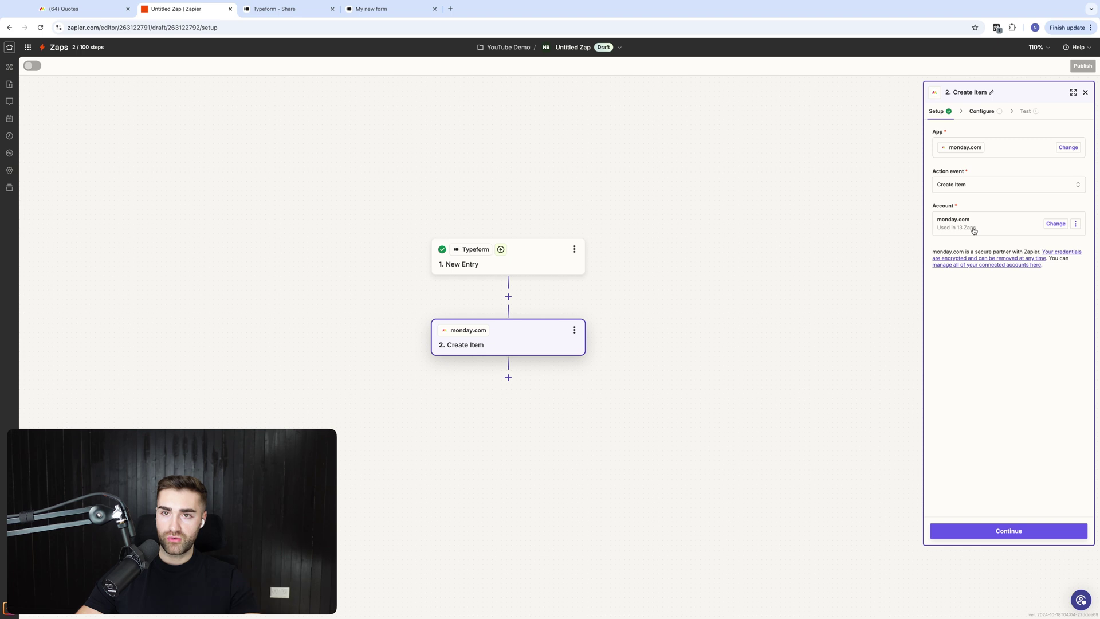
left_click(989, 531)
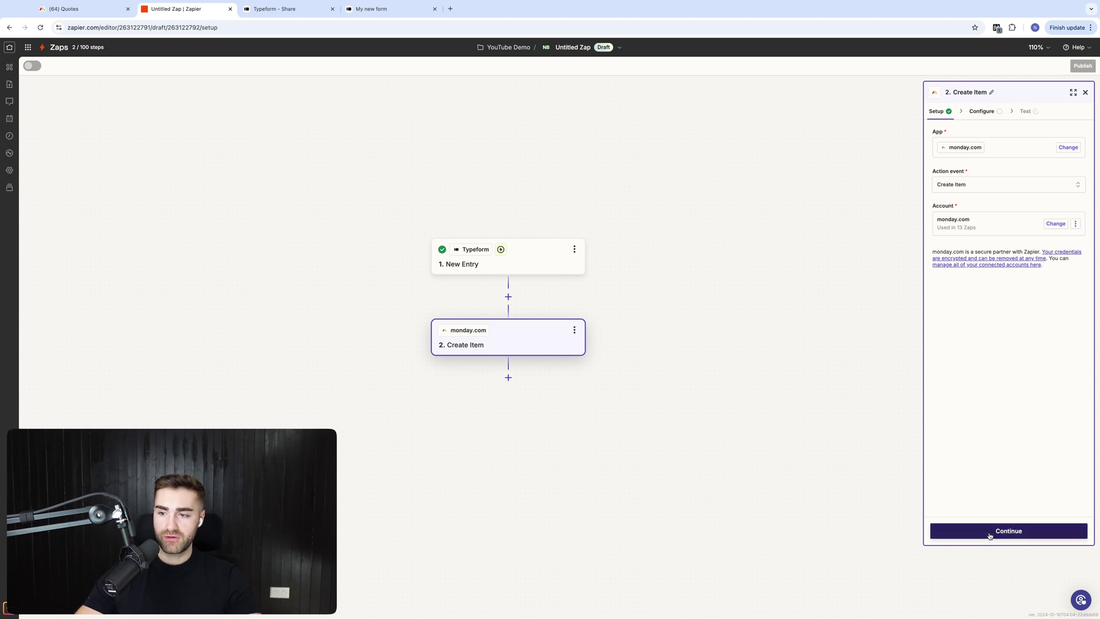
left_click(974, 185)
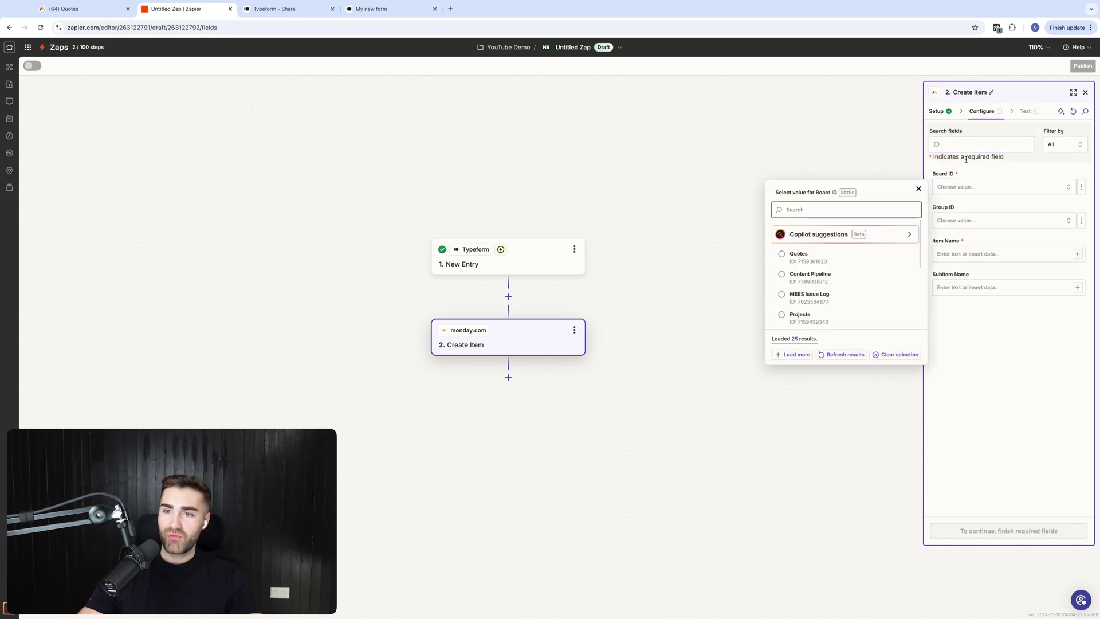
left_click(830, 262)
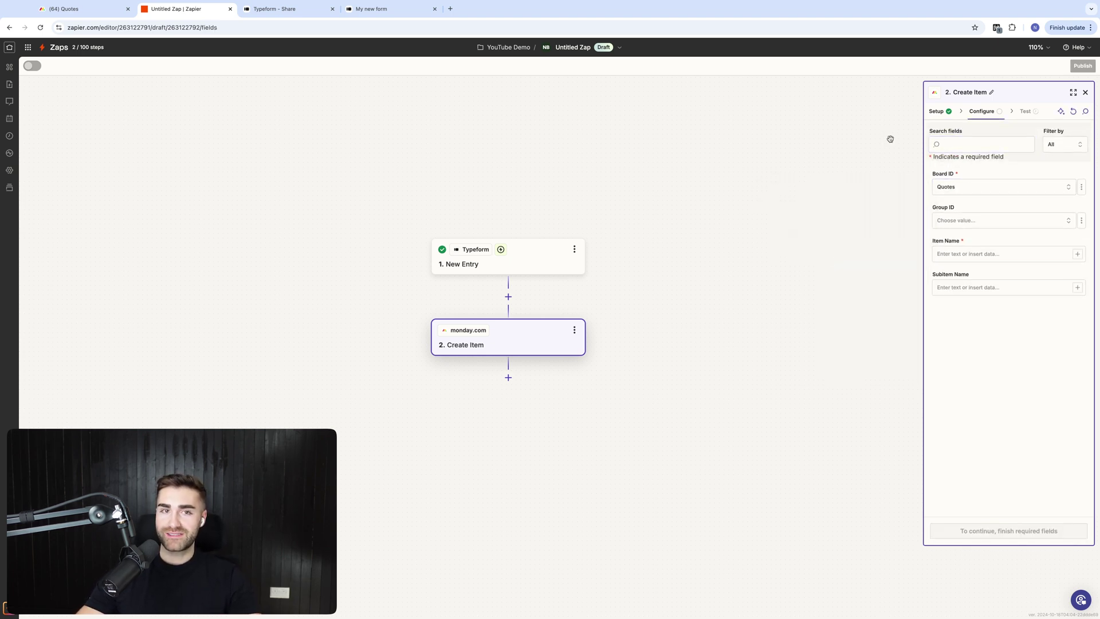
left_click(123, 4)
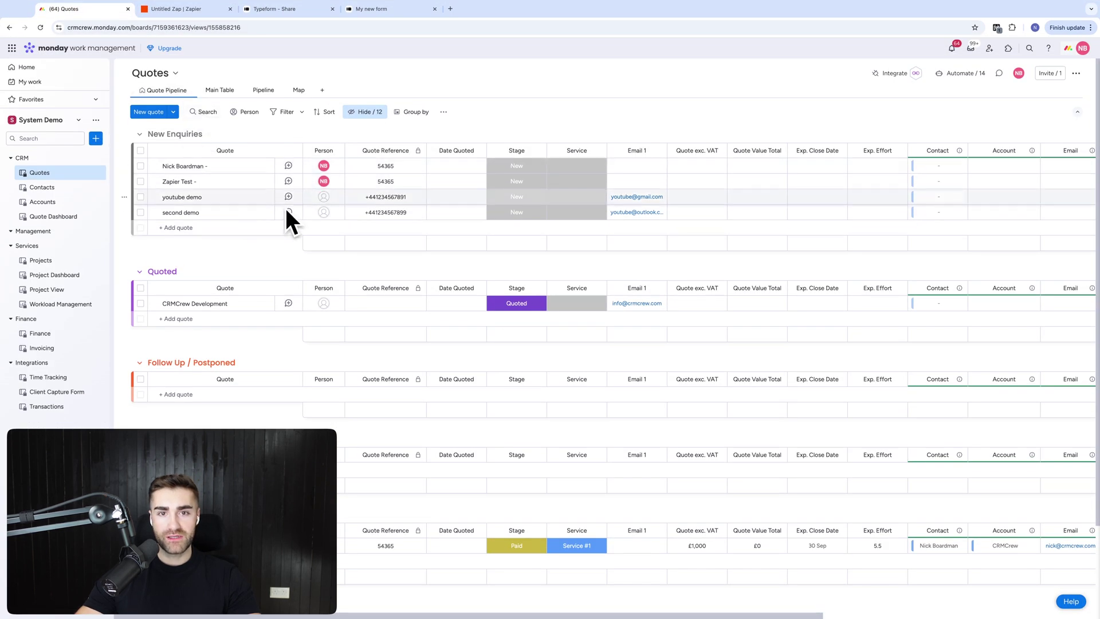
Map the First Name and Last Name answers into Item Name
left_click(177, 9)
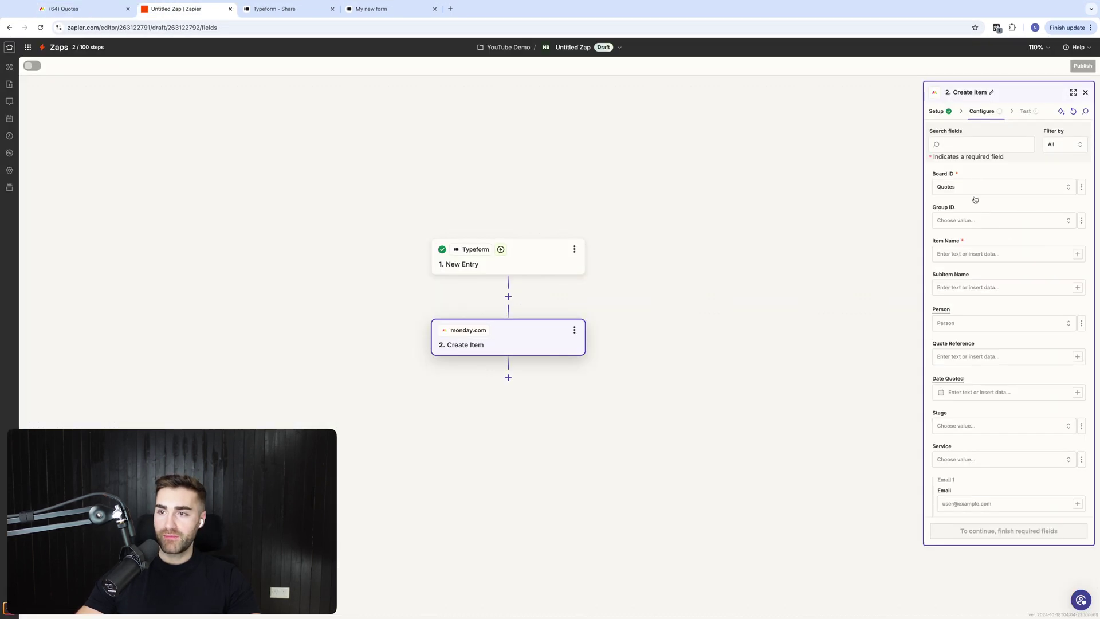
left_click(1076, 253)
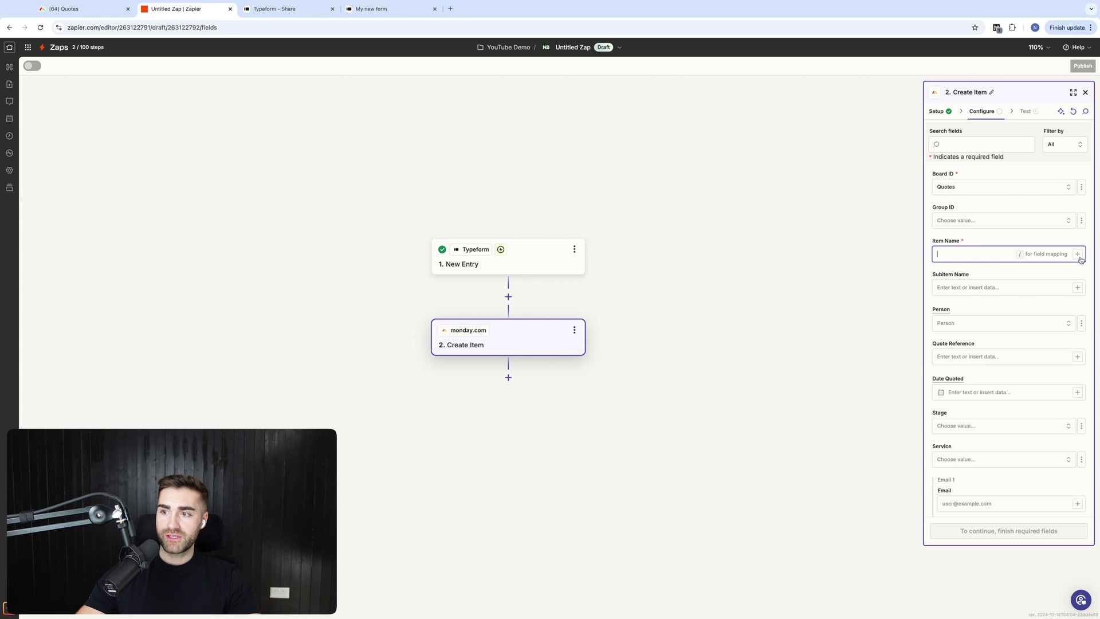
left_click(1076, 255)
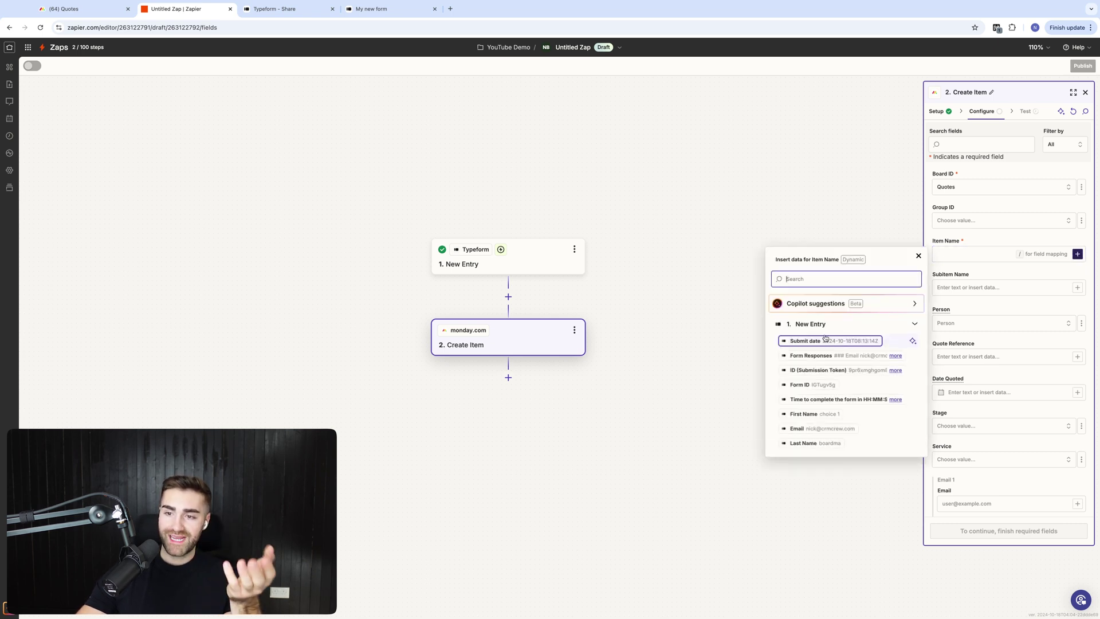
left_click(802, 413)
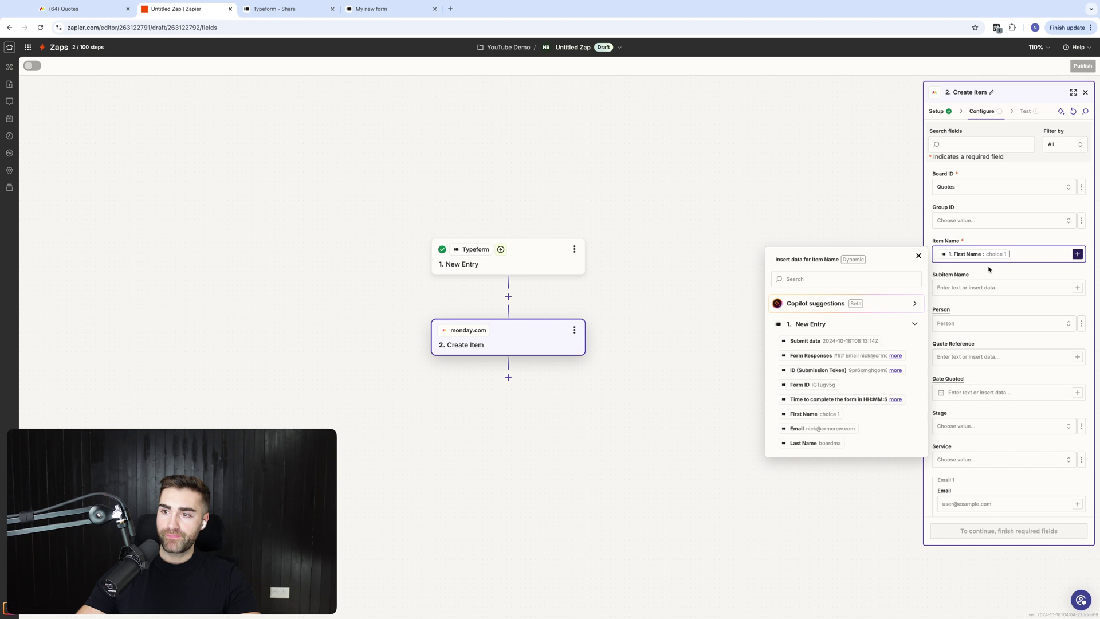
left_click(803, 443)
left_click(762, 228)
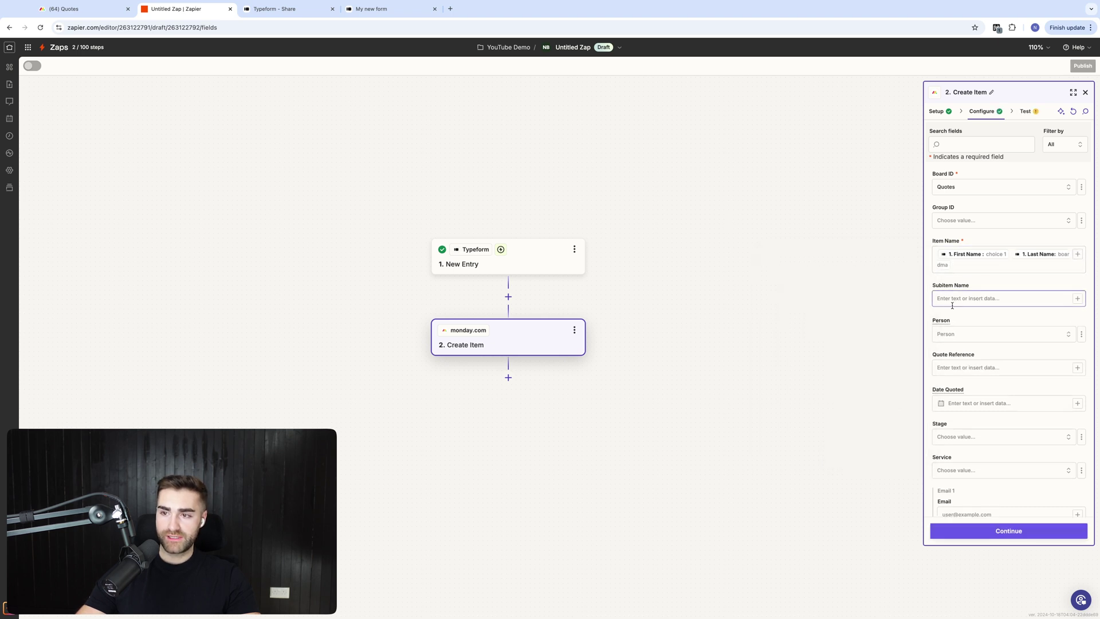
Map the entry's Email answer into the Email field
scroll(955, 319, "down", 2)
scroll(961, 447, "down", 3)
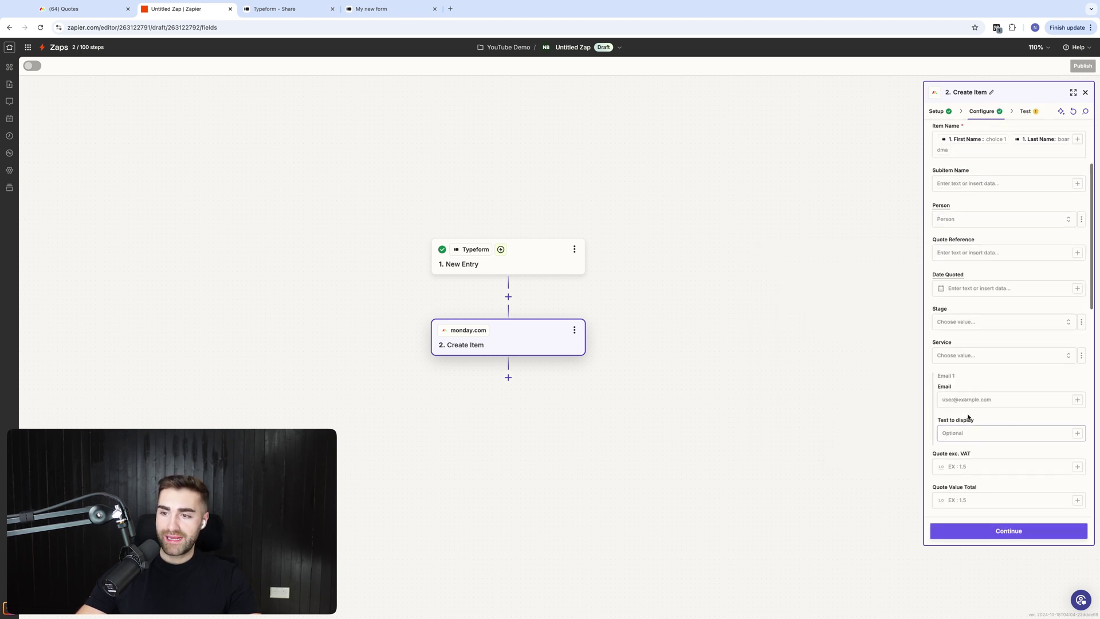
left_click(962, 399)
left_click(1077, 399)
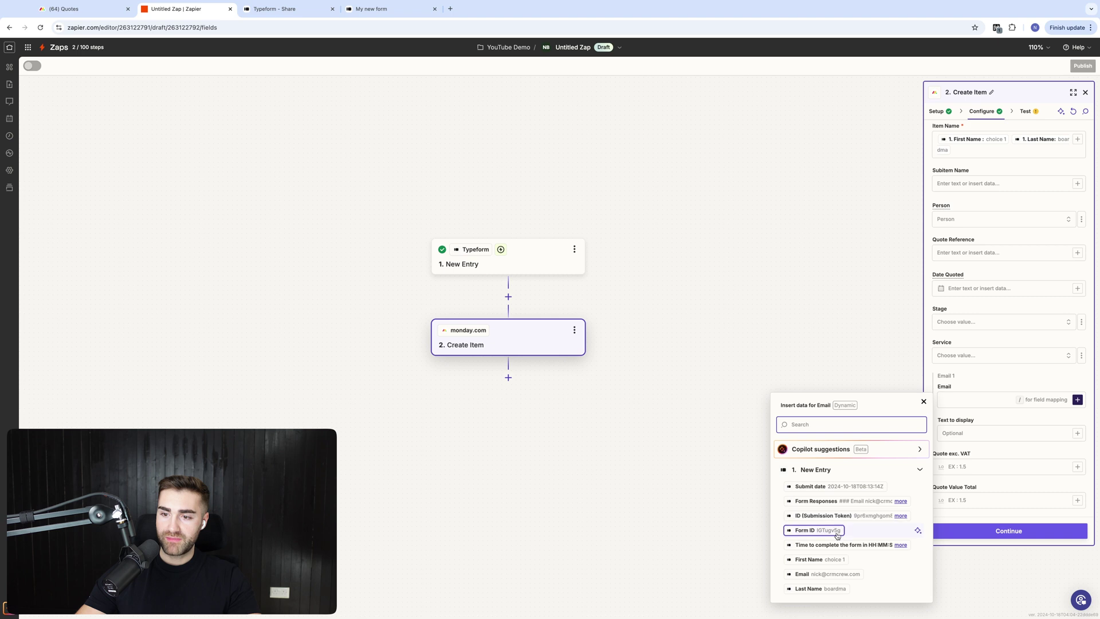
left_click(809, 574)
left_click(807, 174)
Map the entry's Submit date into the Date Paid field
scroll(981, 329, "down", 10)
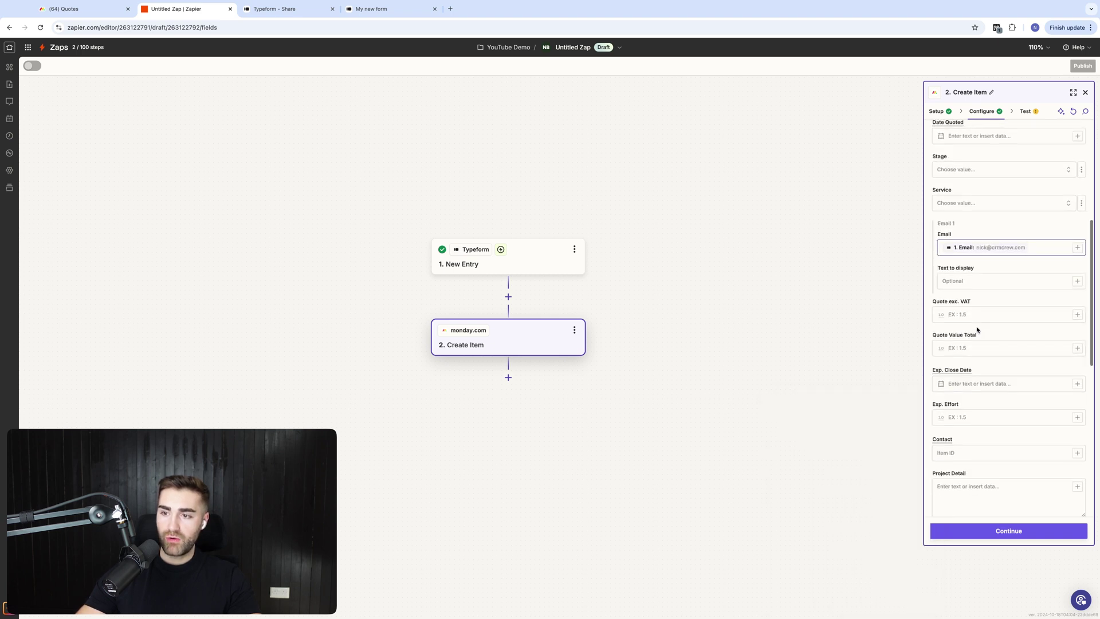
scroll(979, 349, "down", 1)
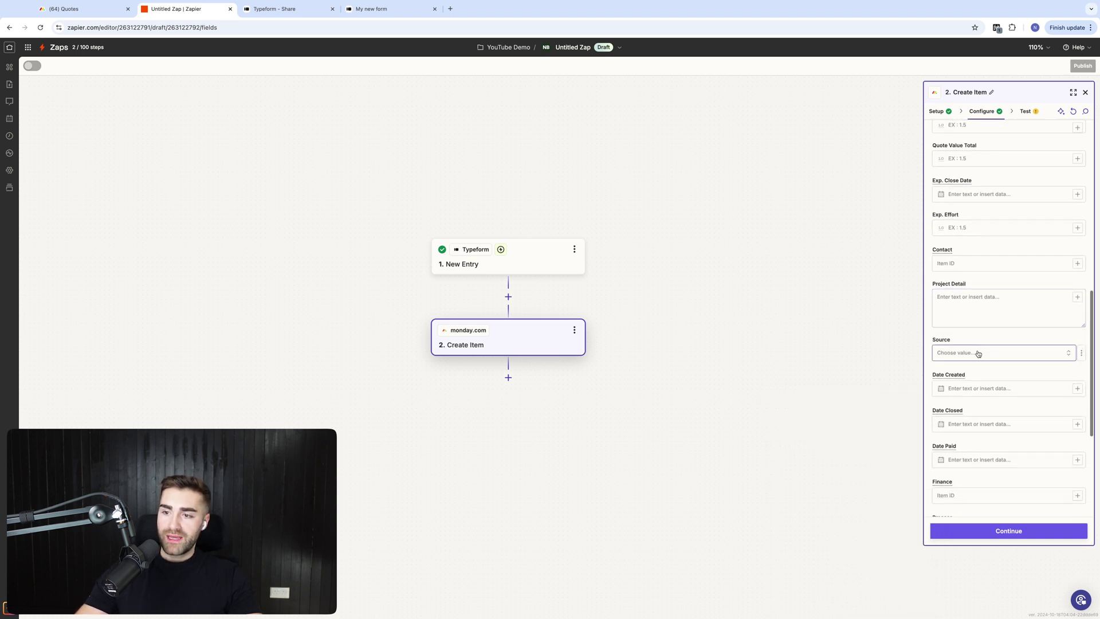
scroll(977, 360, "down", 1)
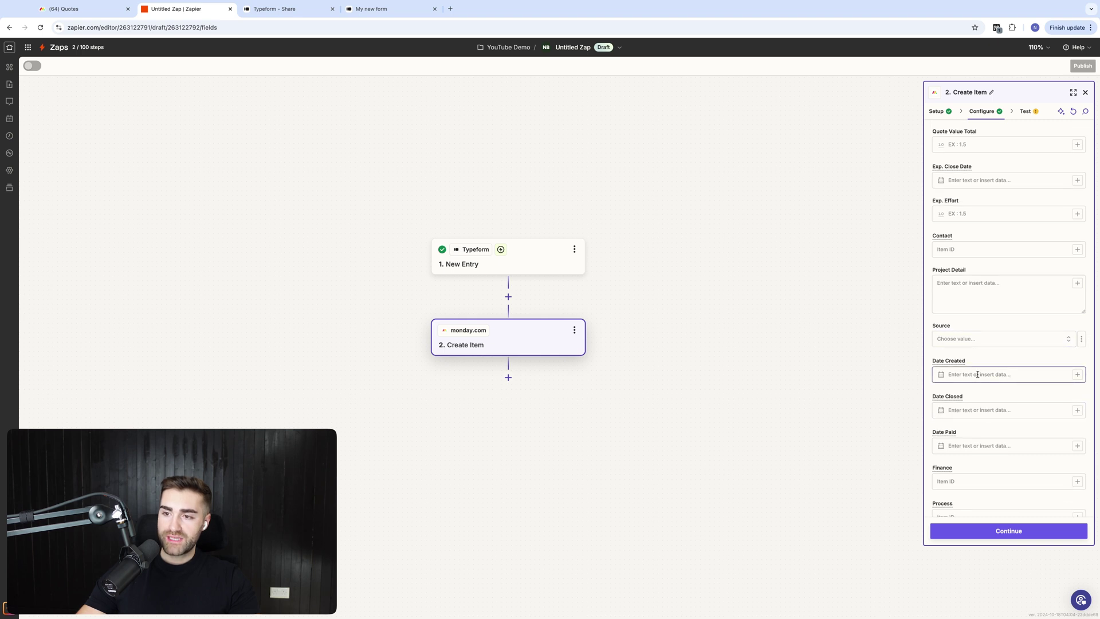
scroll(978, 375, "down", 2)
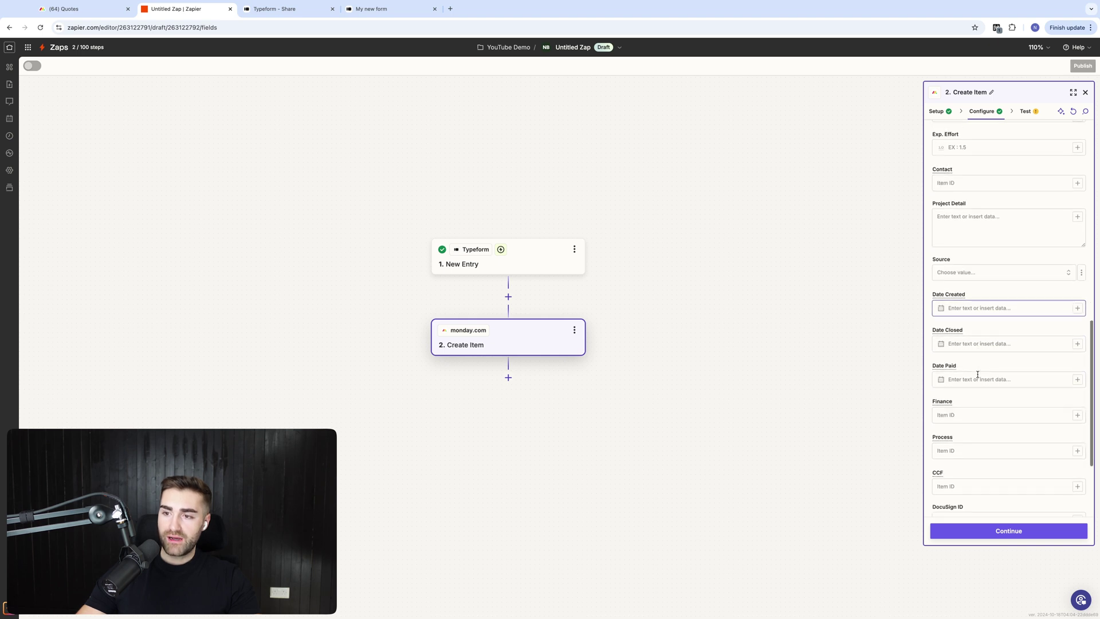
left_click(1040, 381)
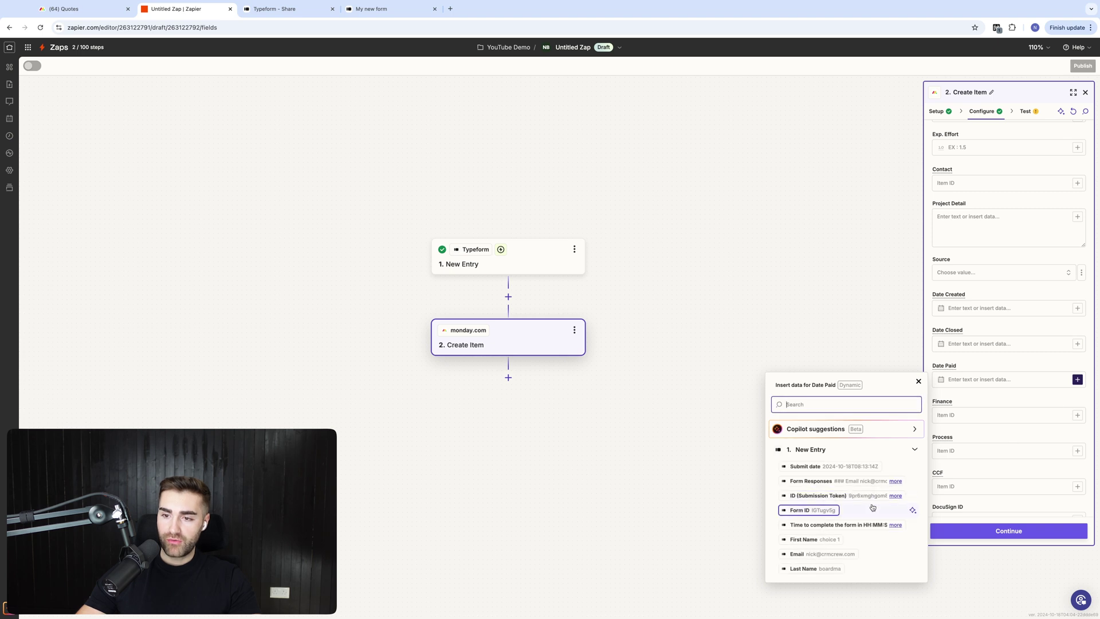
left_click(808, 467)
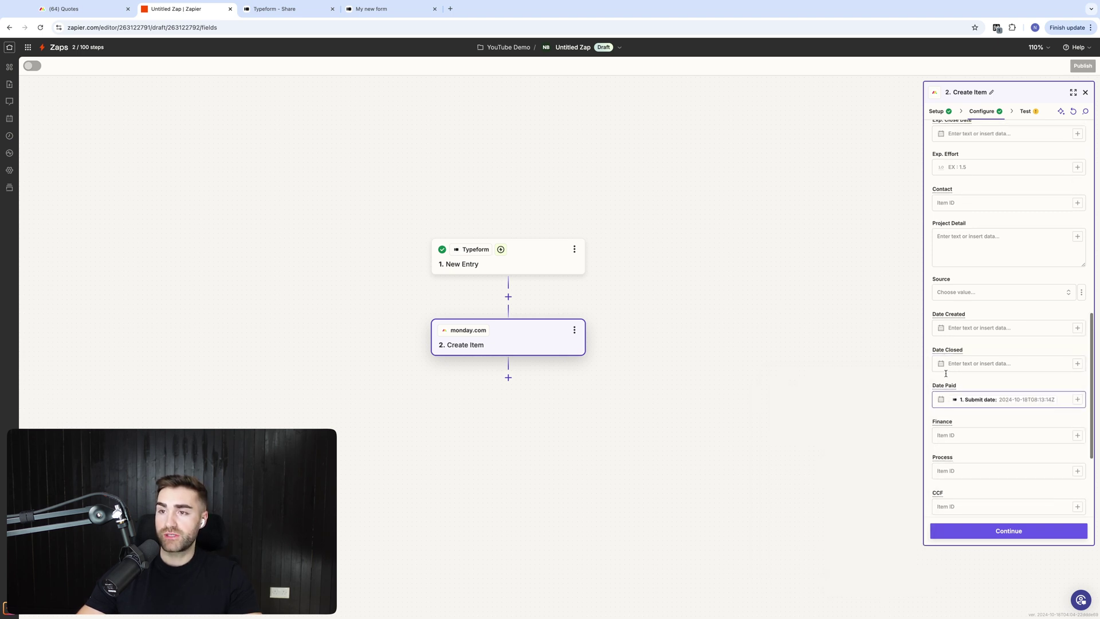
scroll(963, 344, "up", 8)
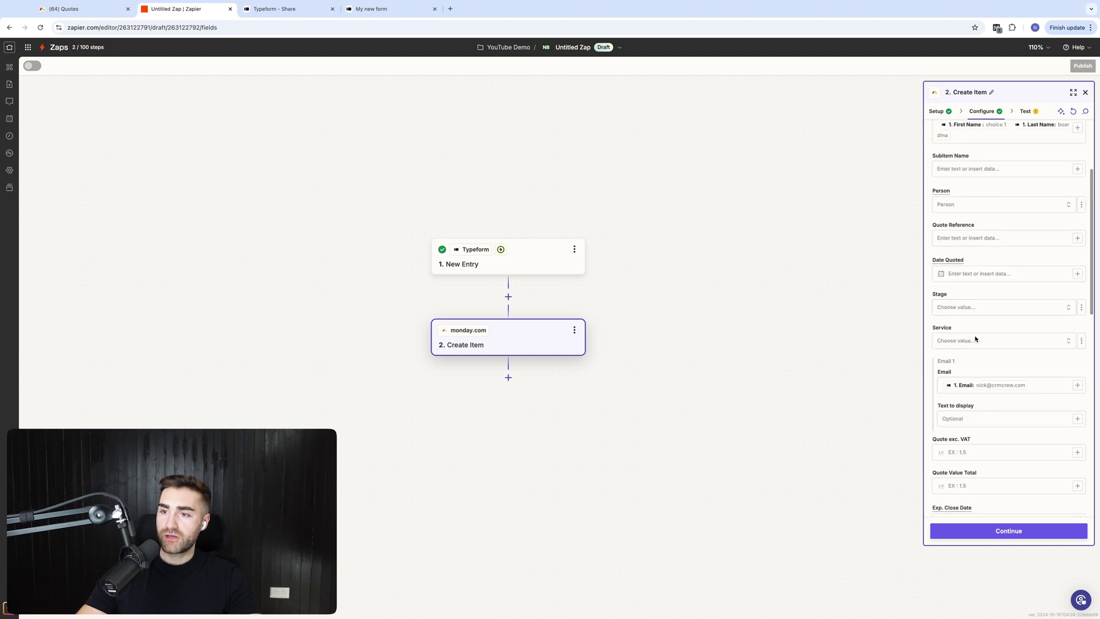
Insert the New Entry's ID (Submission Token) into the Quote Reference field
left_click(1058, 237)
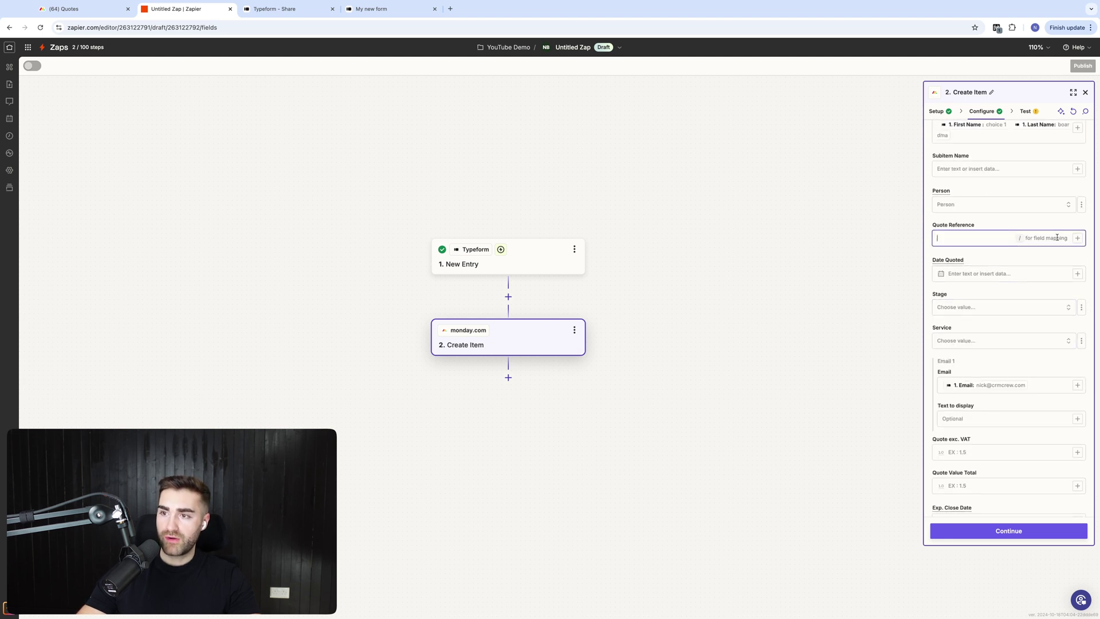
left_click(1077, 238)
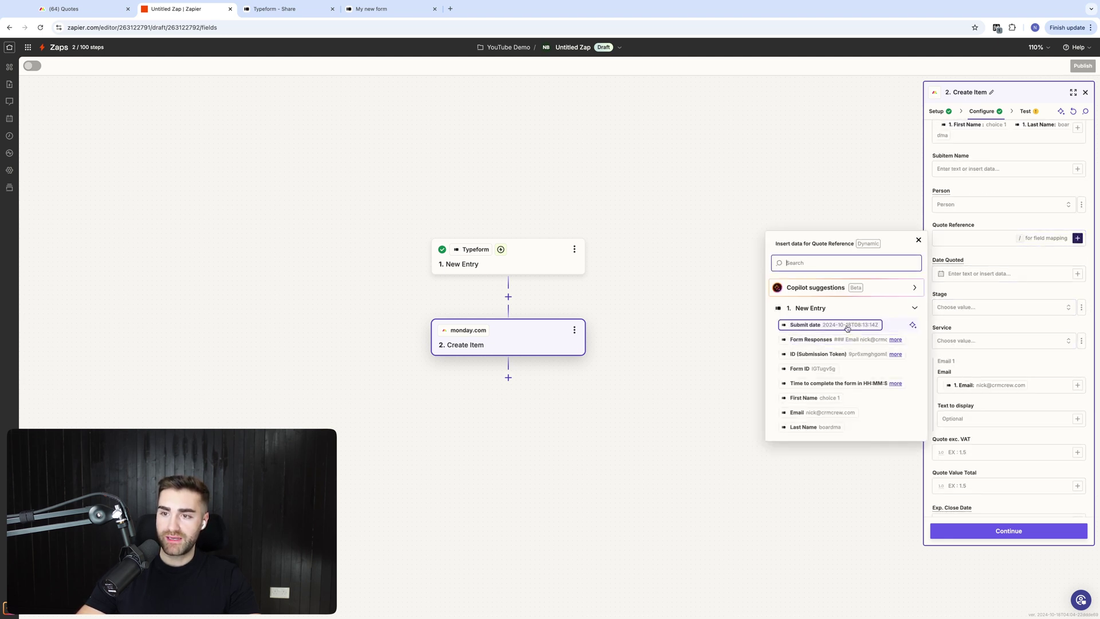
left_click(802, 353)
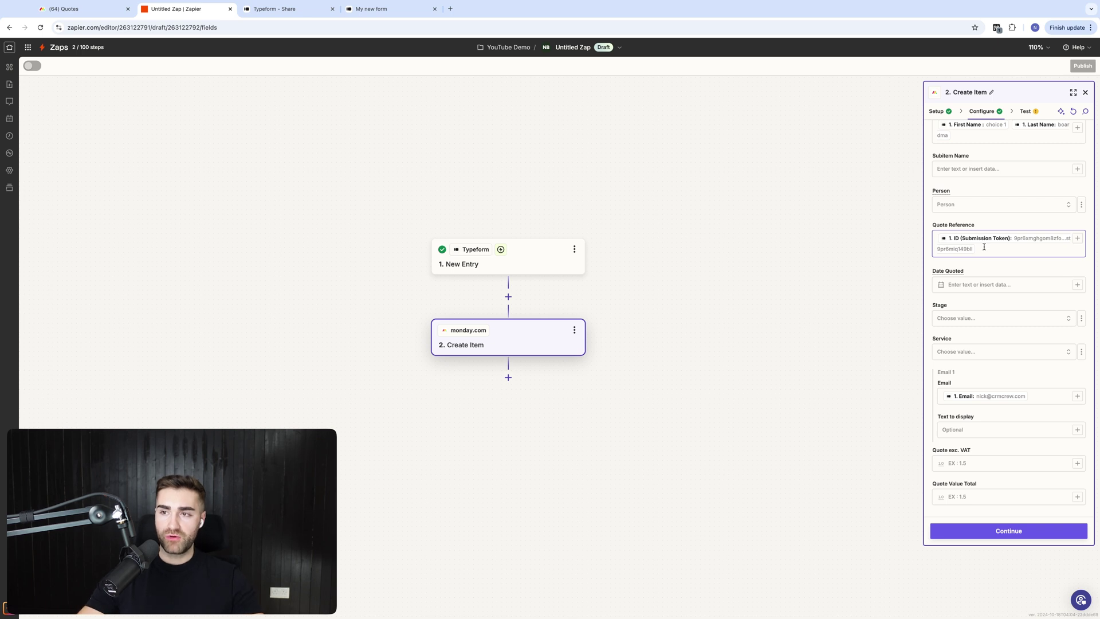
Move on to testing the Create Item step and check the new quote on the Quotes board
left_click(991, 532)
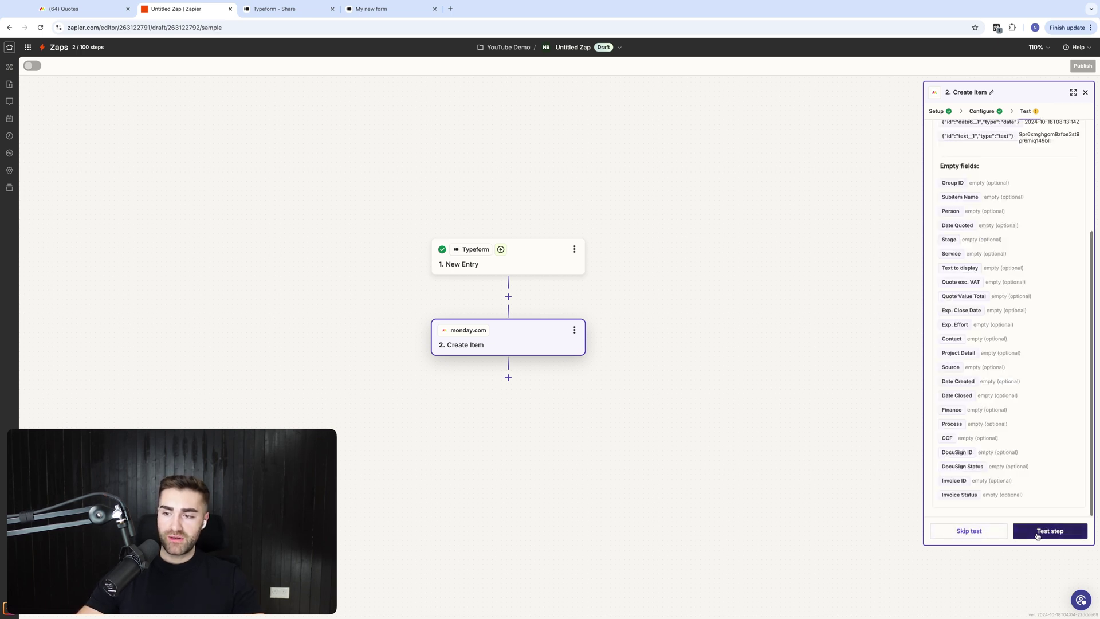
left_click(69, 9)
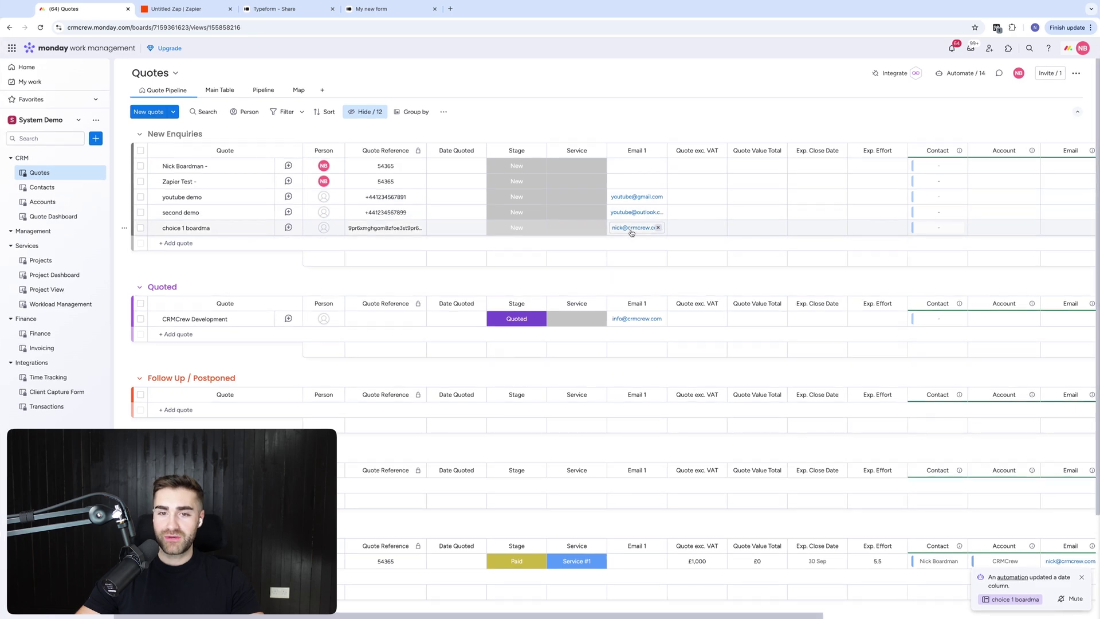
Check the test quote's columns in the Quotes board's Main Table view, then go back to Zapier
scroll(642, 212, "right", 5)
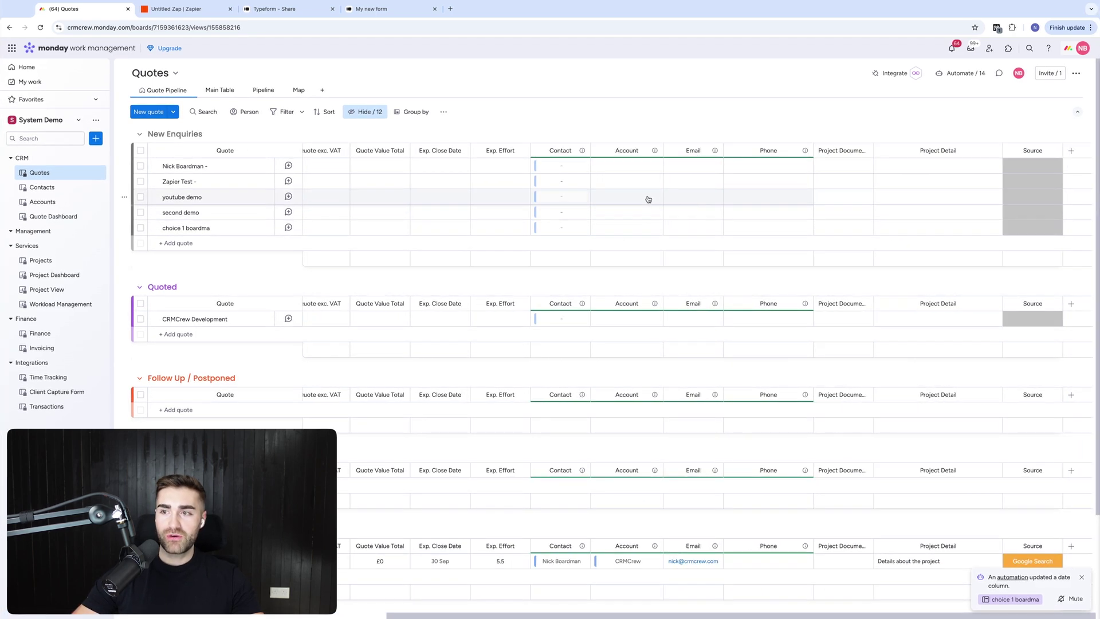
left_click(218, 90)
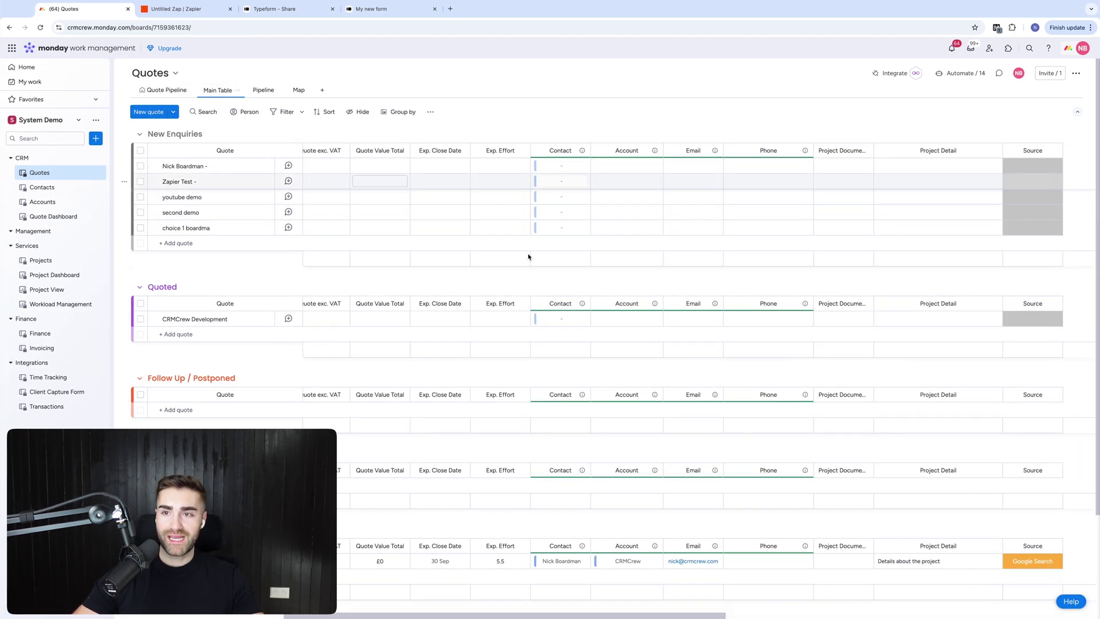
scroll(767, 354, "right", 2)
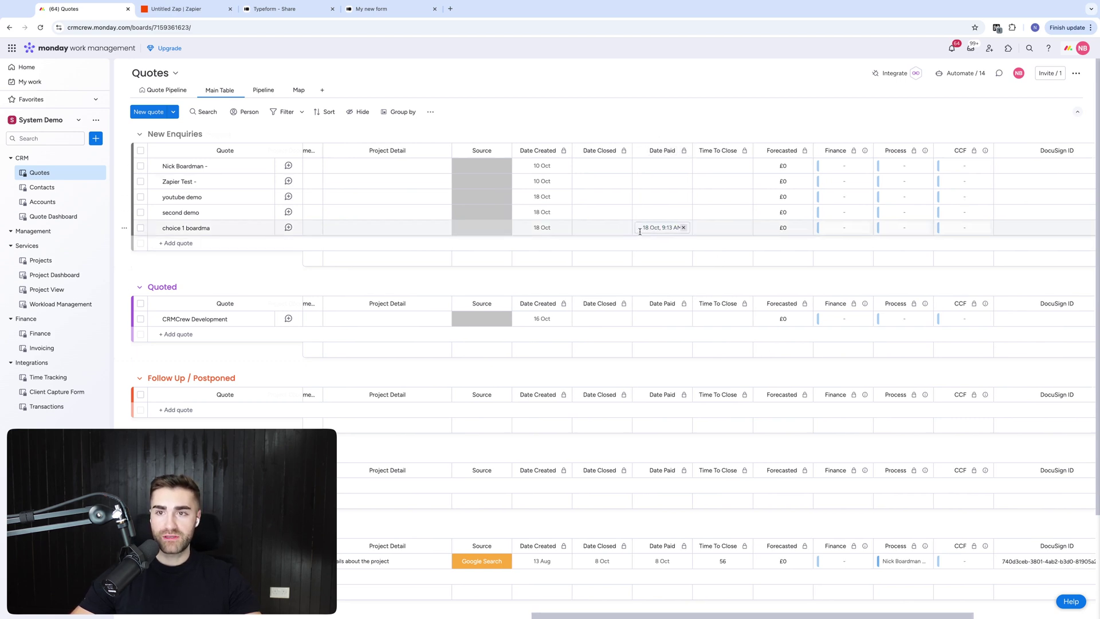
scroll(640, 231, "left", 10)
left_click(180, 9)
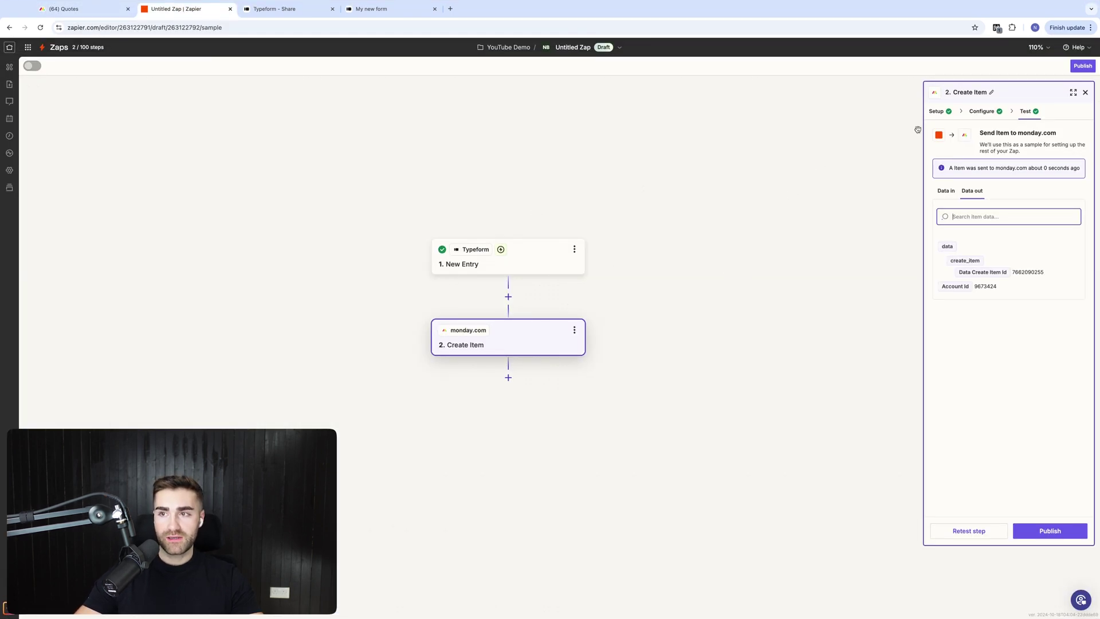
Bring up the test records of the Typeform New Entry trigger
left_click(968, 117)
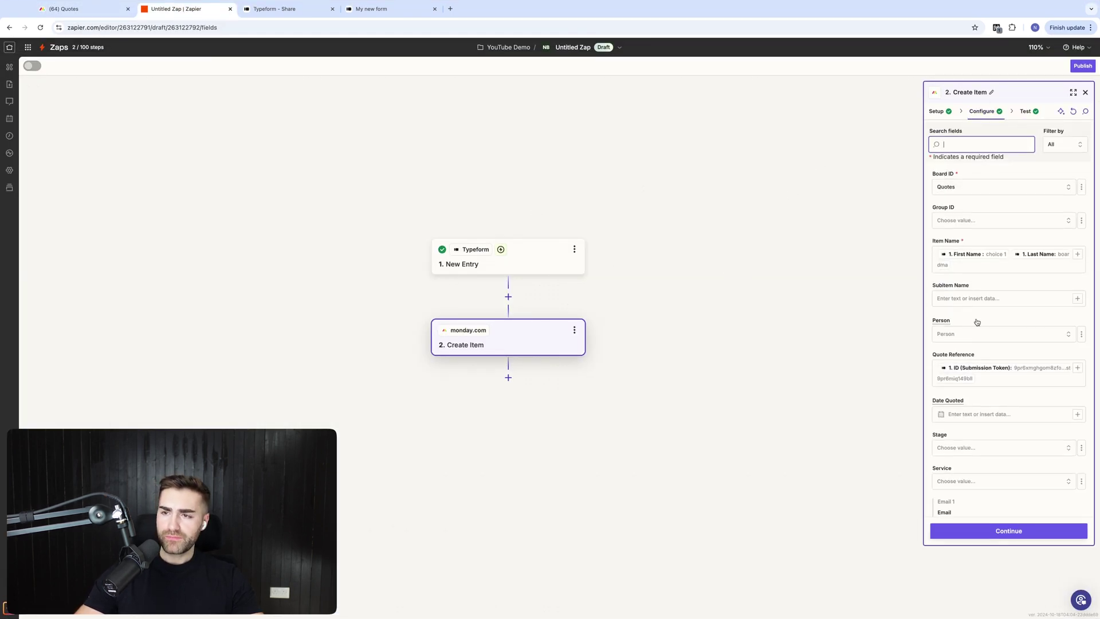
left_click(516, 260)
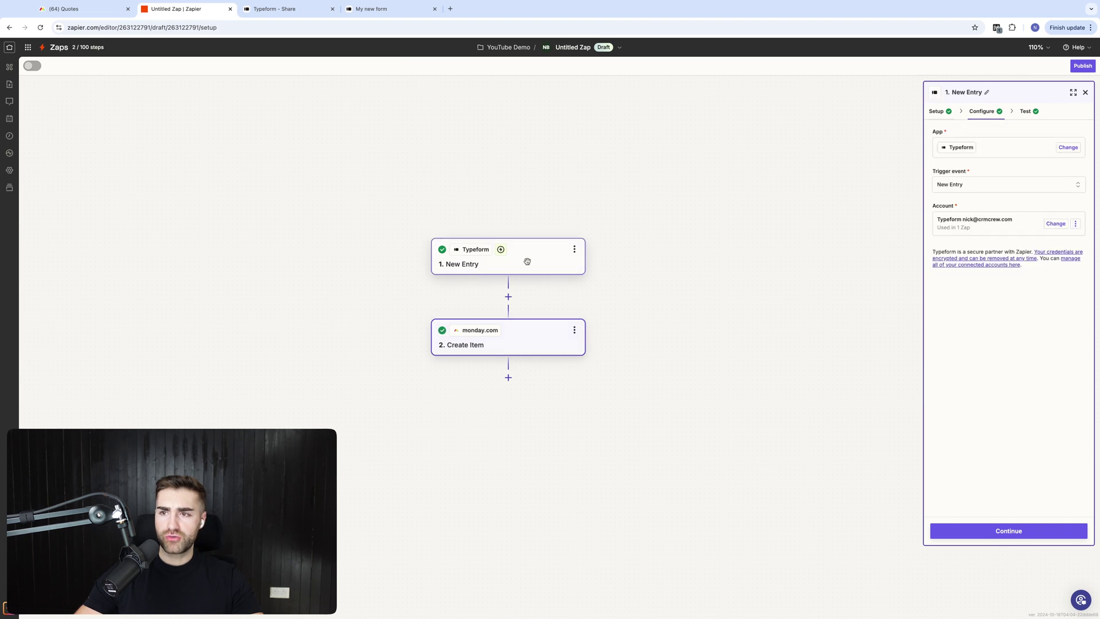
left_click(979, 117)
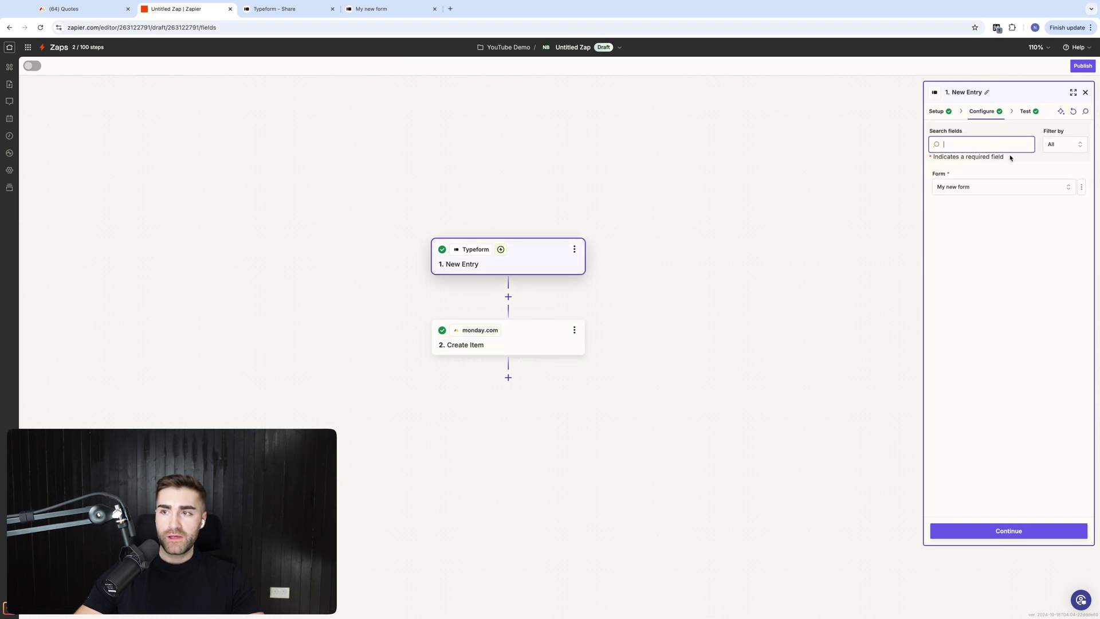
left_click(1027, 111)
Review sample Entry A's response fields, including its 00:01:35 time to complete
mouse_move(982, 226)
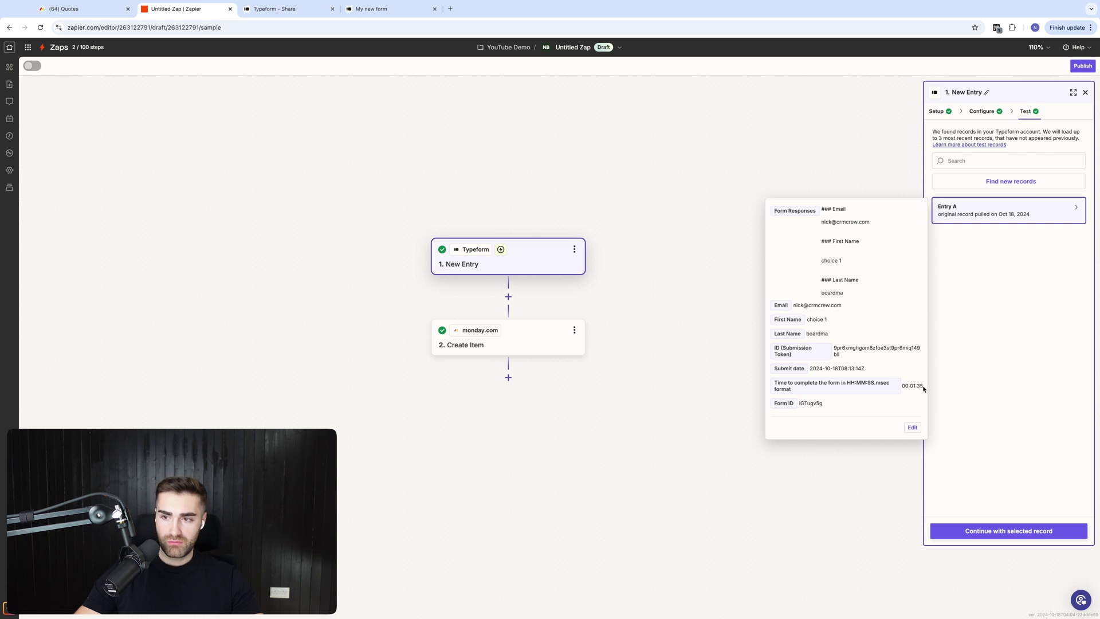
left_click_drag(924, 389, 898, 391)
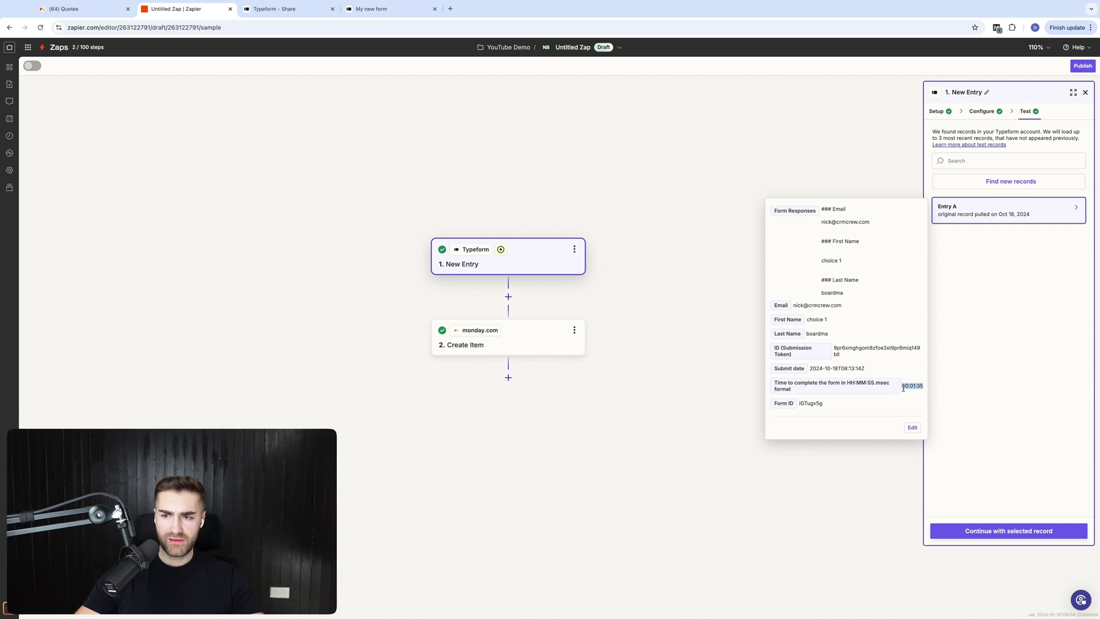
left_click(887, 379)
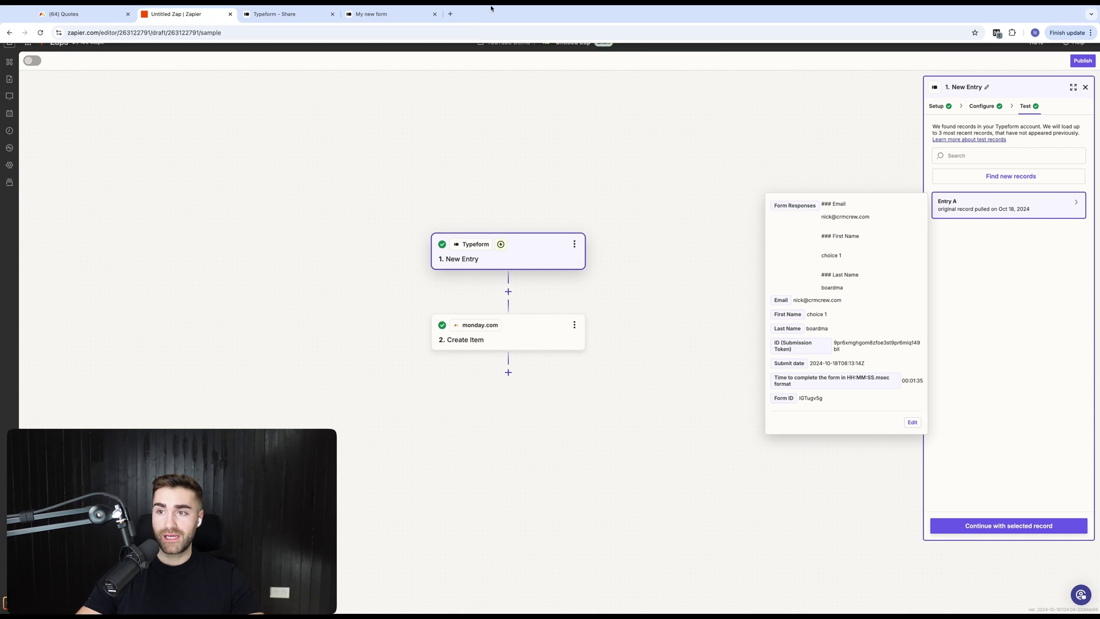
left_click(675, 105)
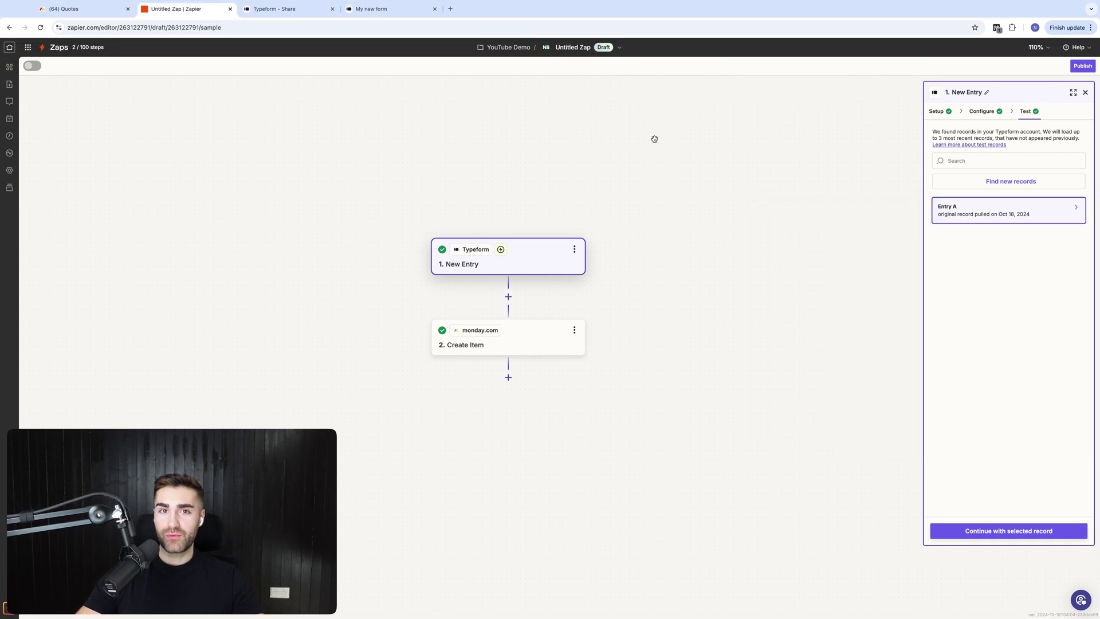
Continue with sample Entry A and publish the zap as live version v1
left_click(986, 531)
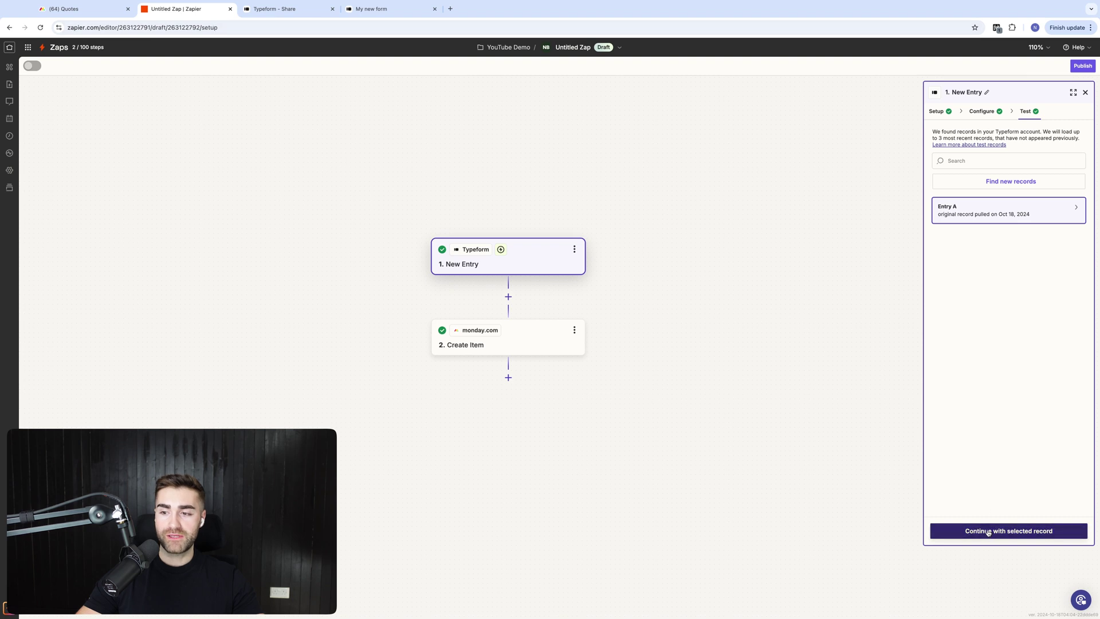
left_click(987, 531)
left_click(987, 531)
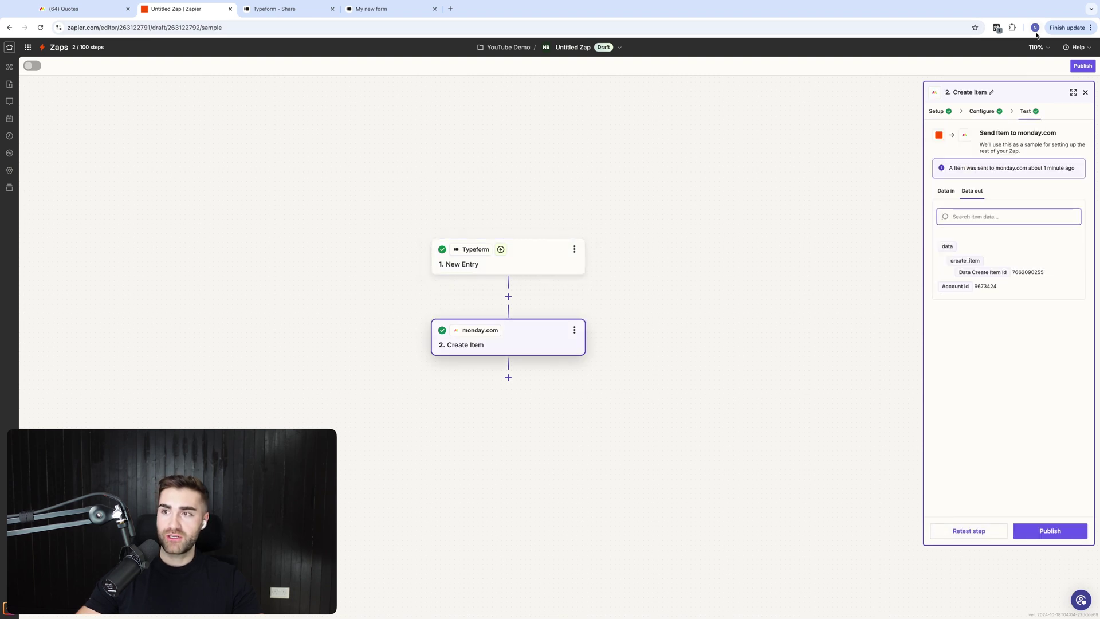
left_click(1083, 66)
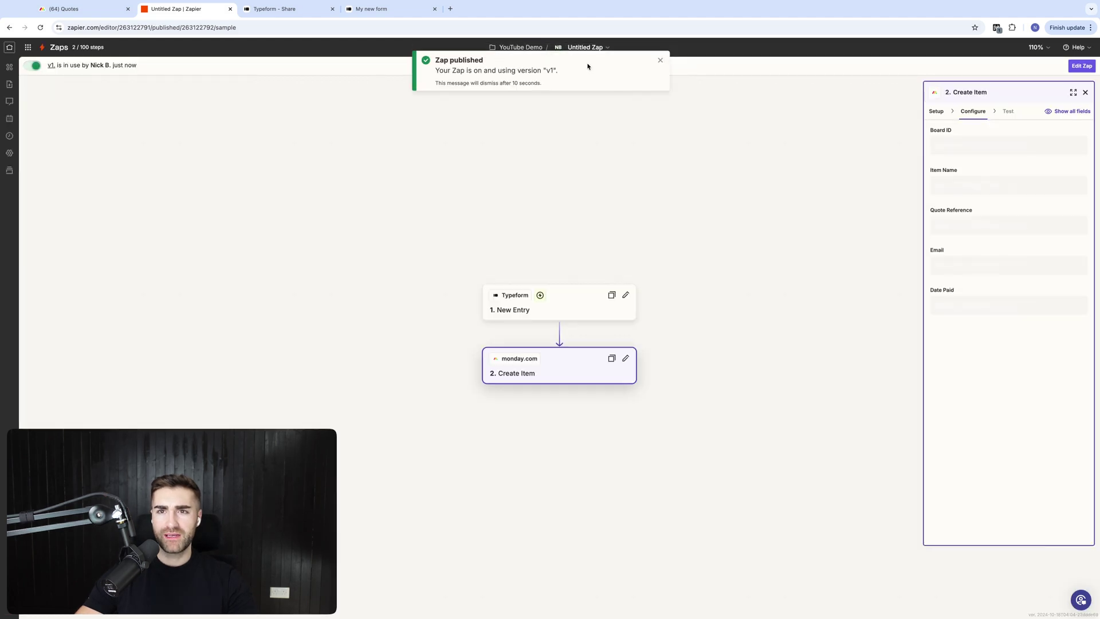
Rename the zap to 'TypeForm -> Monday.com Quotes'
left_click(593, 50)
left_click(610, 71)
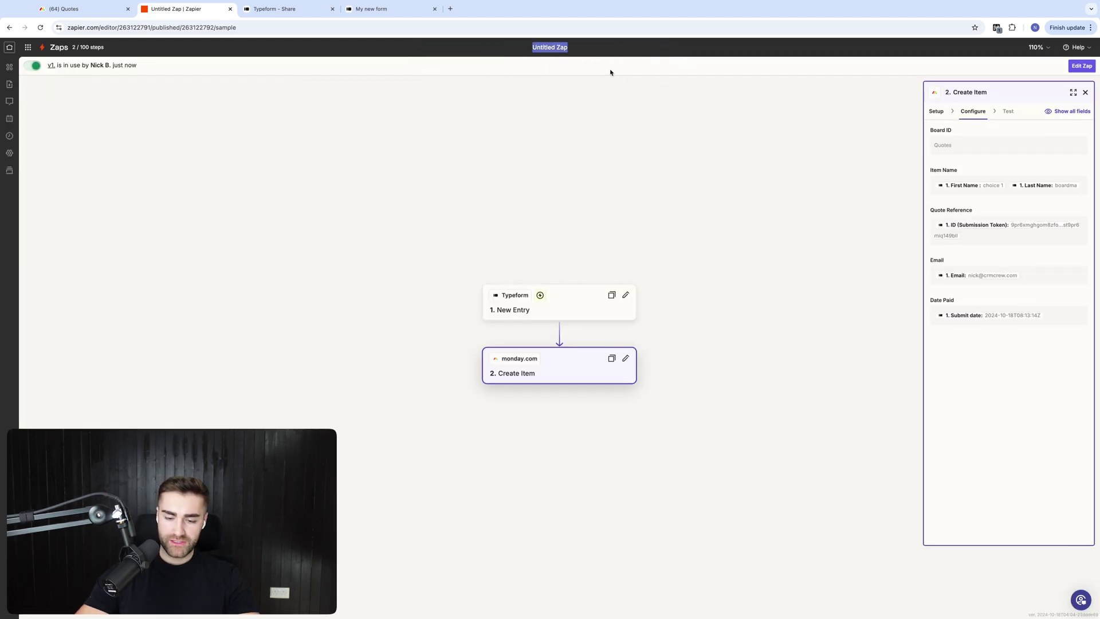
type("TypeForm")
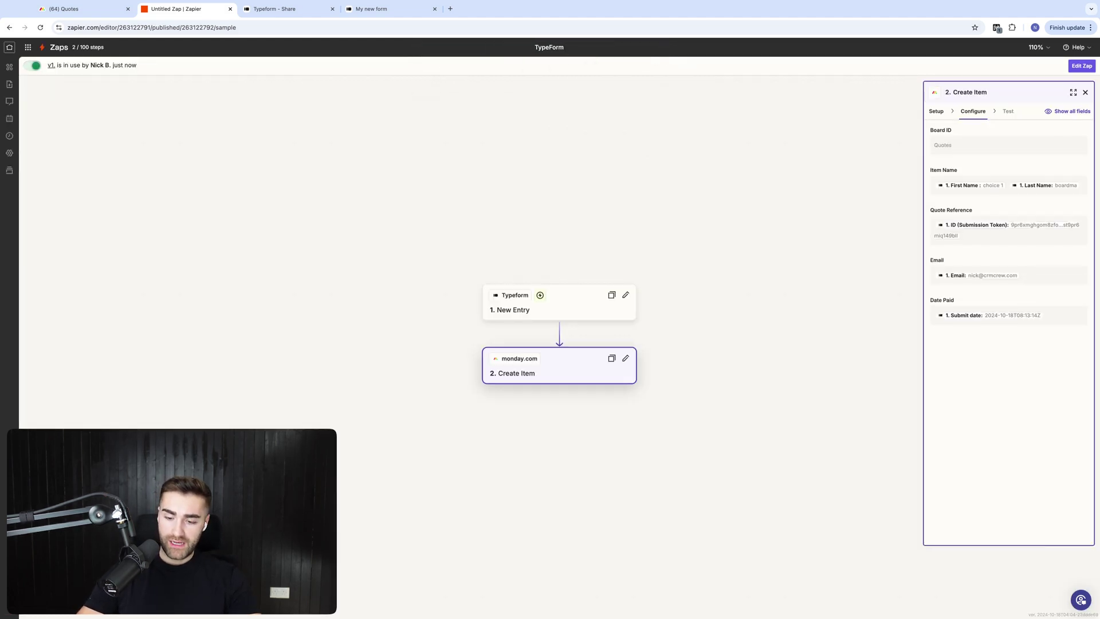
type(" -> MOnd")
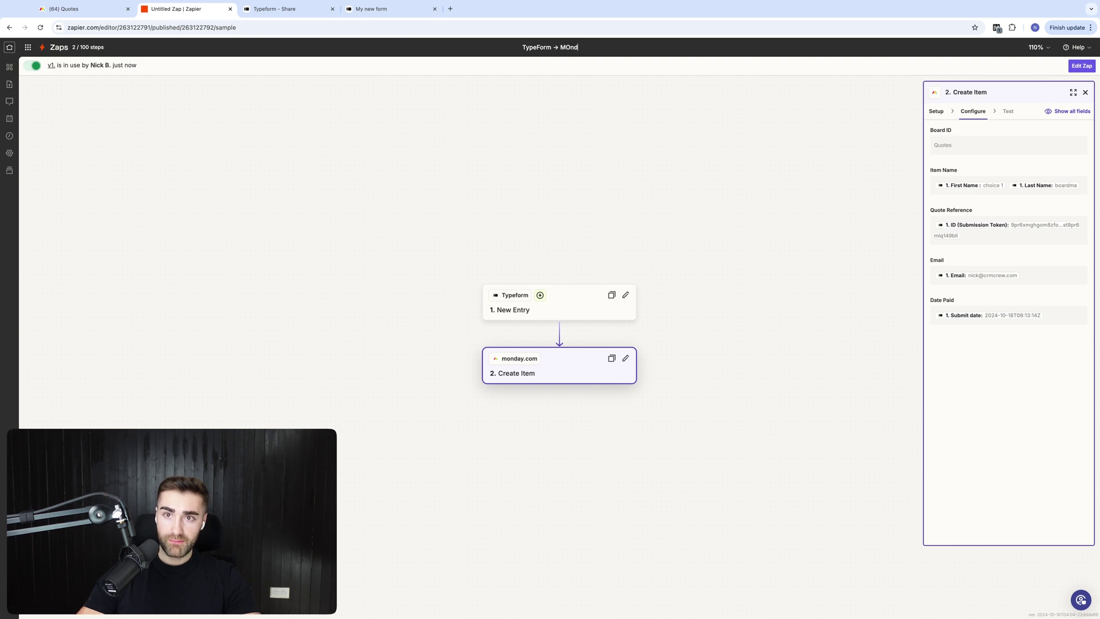
key("BackSpace")
key("BackSpace")
key("BackSpace")
type("onday.co")
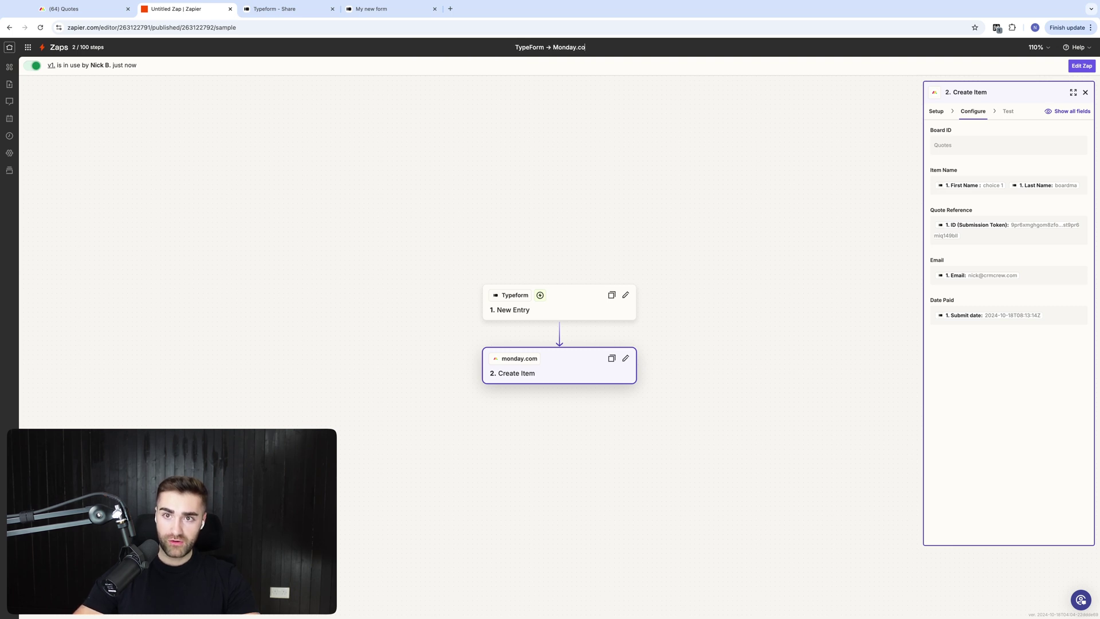
type("m Quote Requests")
Confirm the new zap name, then compare the form's thank-you page with the monday.com Quotes board
key("Return")
key("super+4")
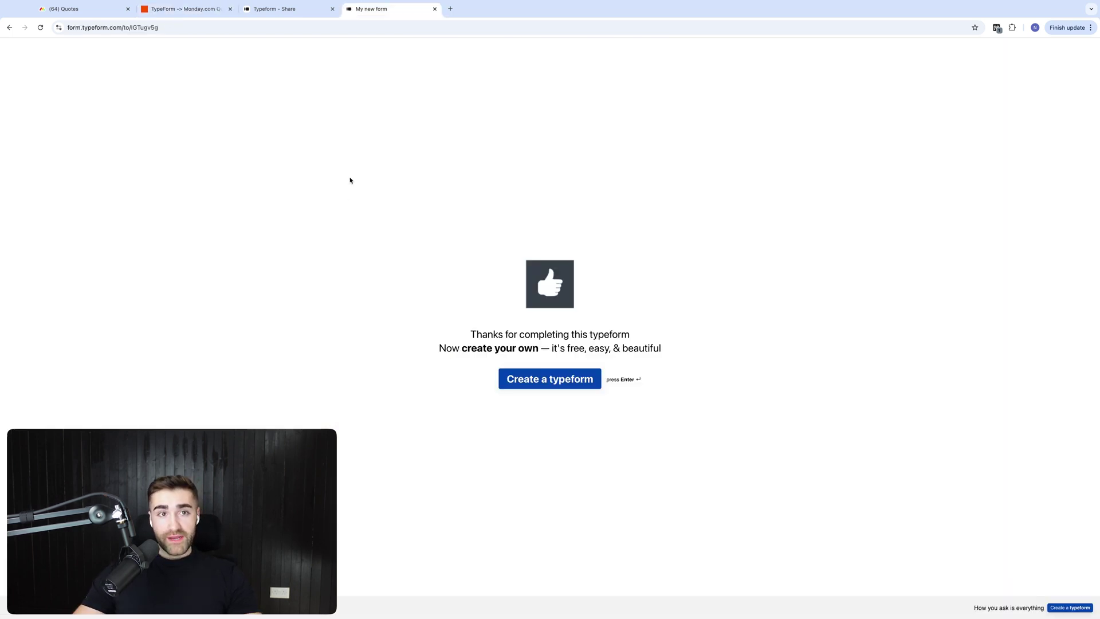
left_click(80, 9)
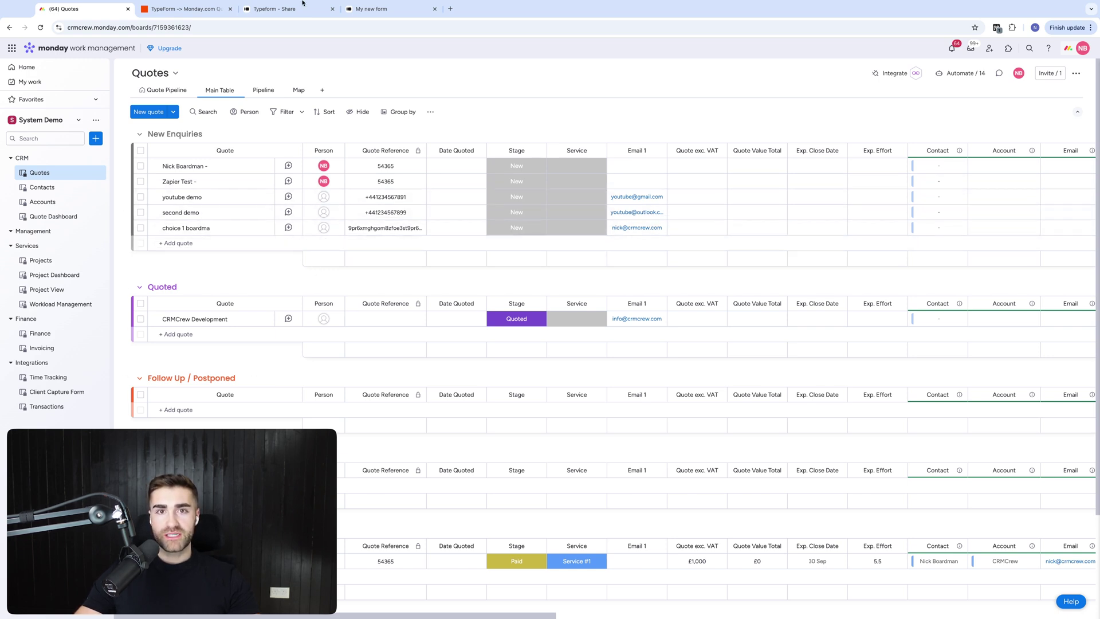
left_click(382, 22)
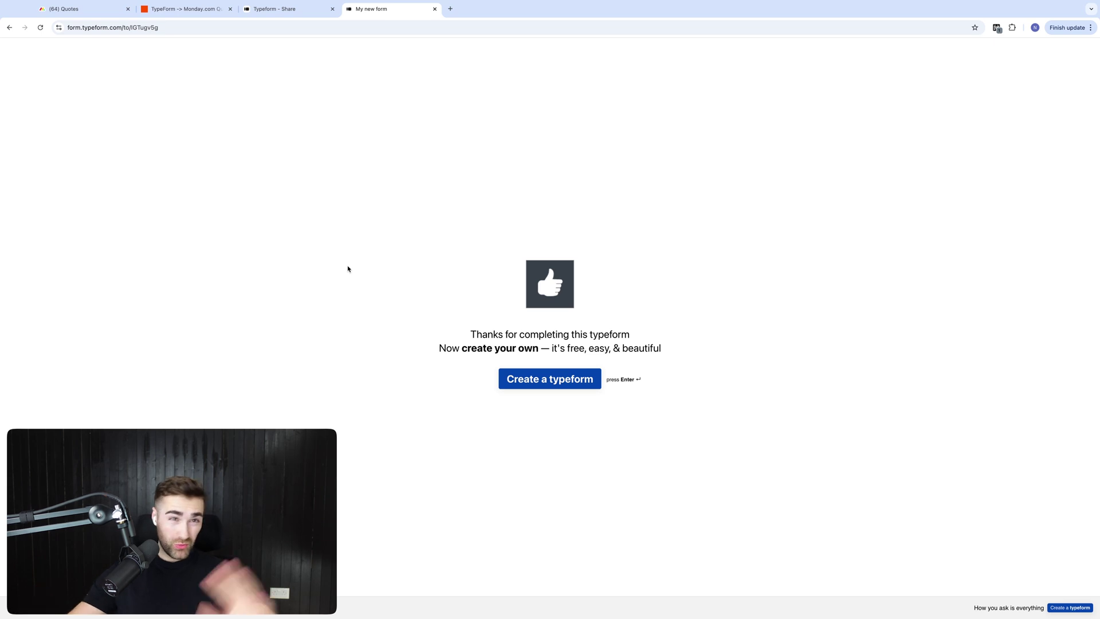
left_click(58, 10)
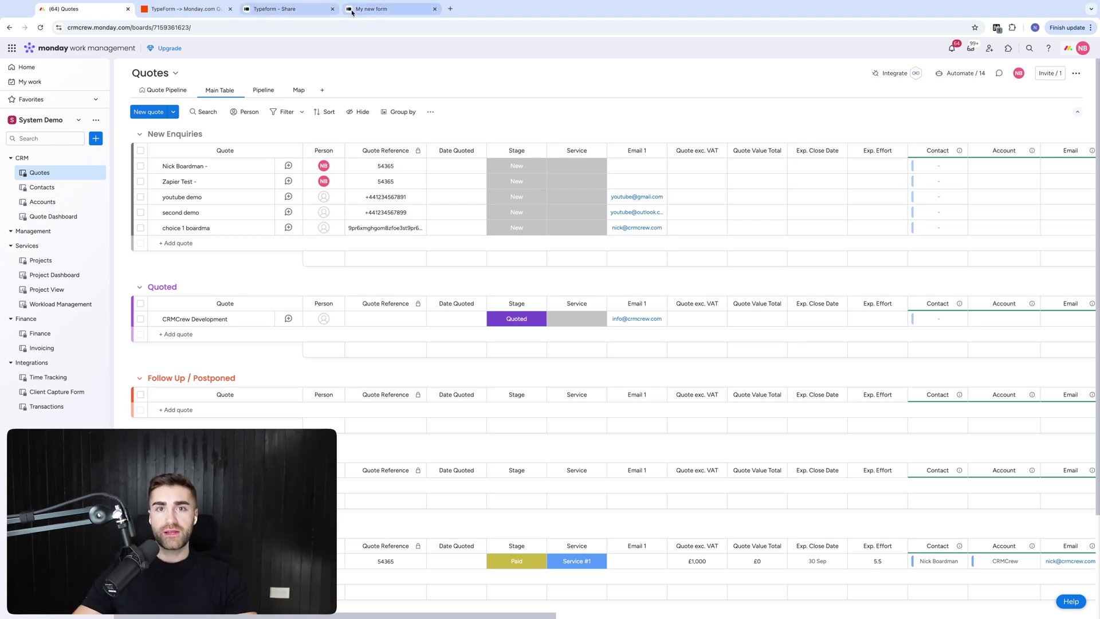
left_click(372, 9)
left_click(203, 14)
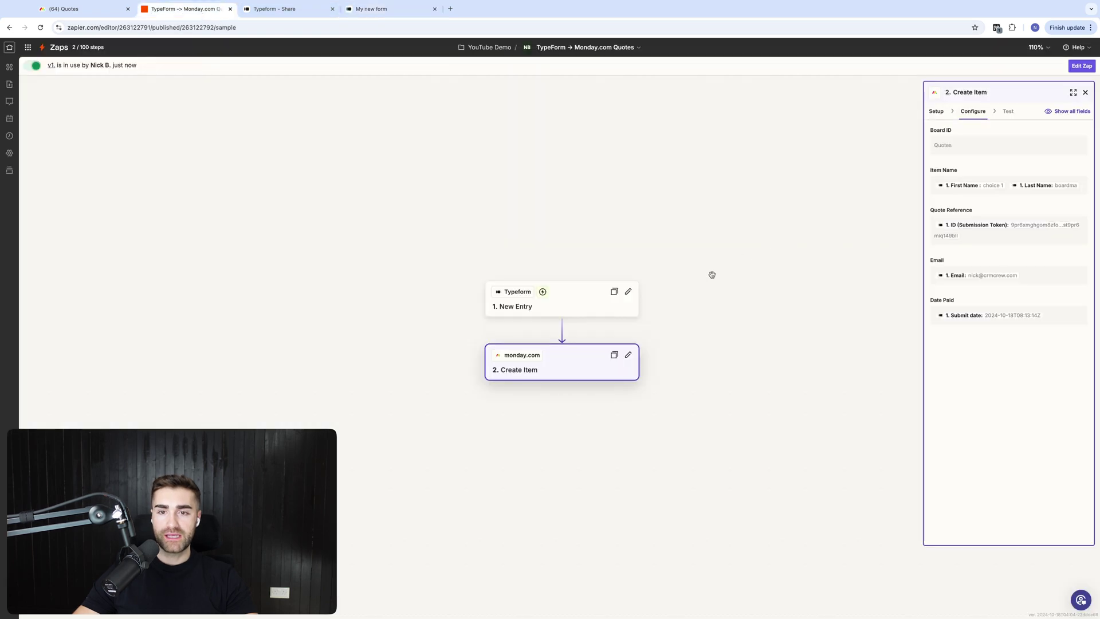
scroll(579, 241, "down", 2)
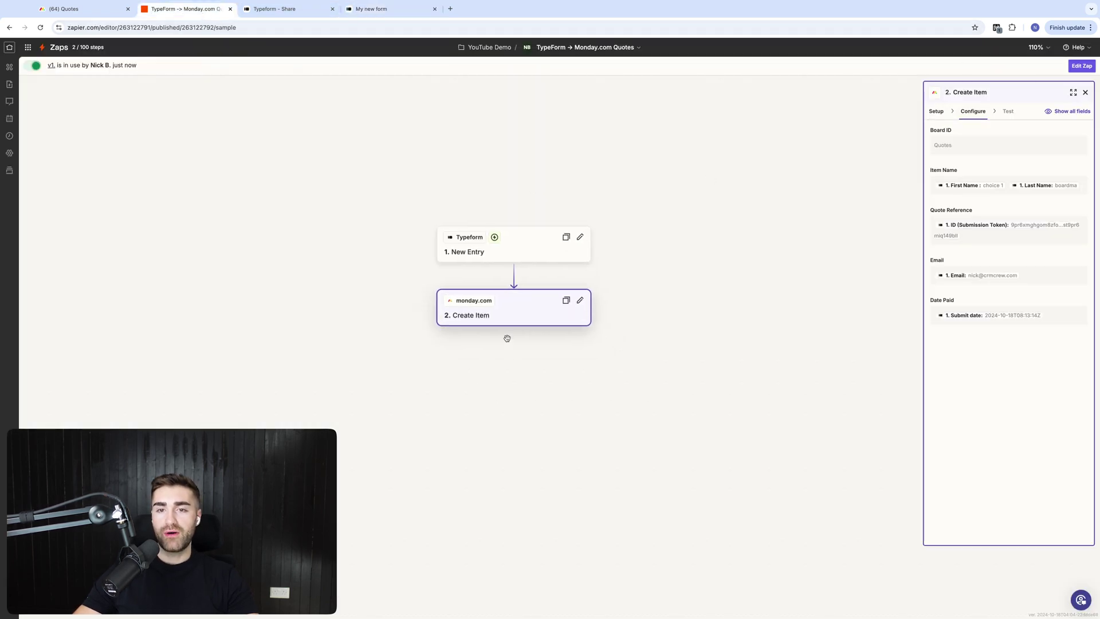